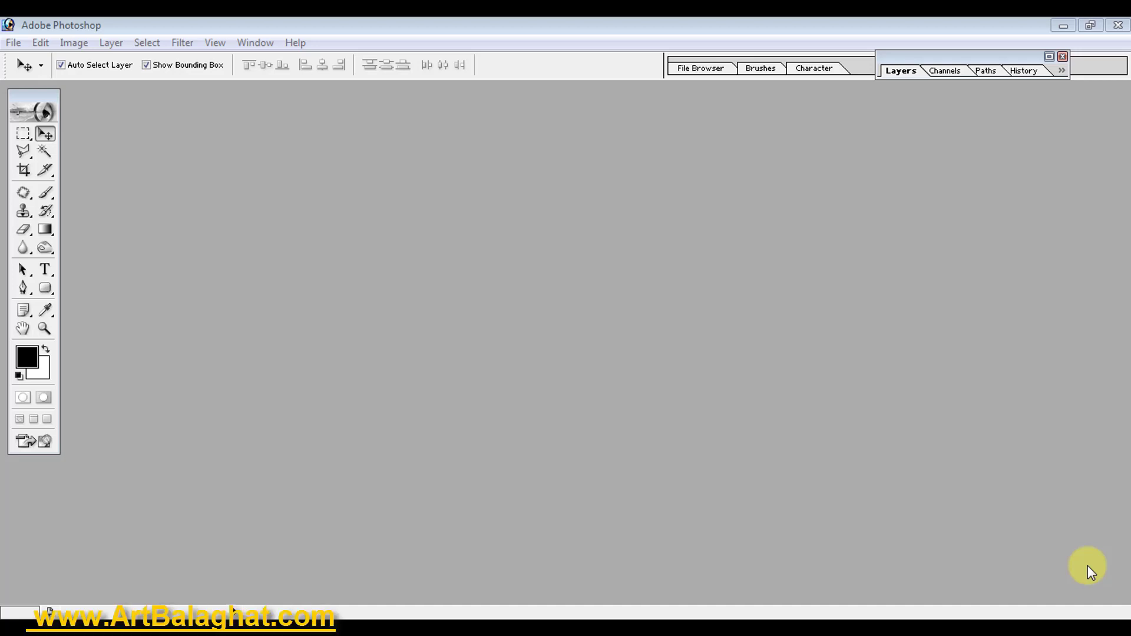
- Bring Photoshop forward, then switch to the Explorer folder holding the dfsg portrait
click(541, 125)
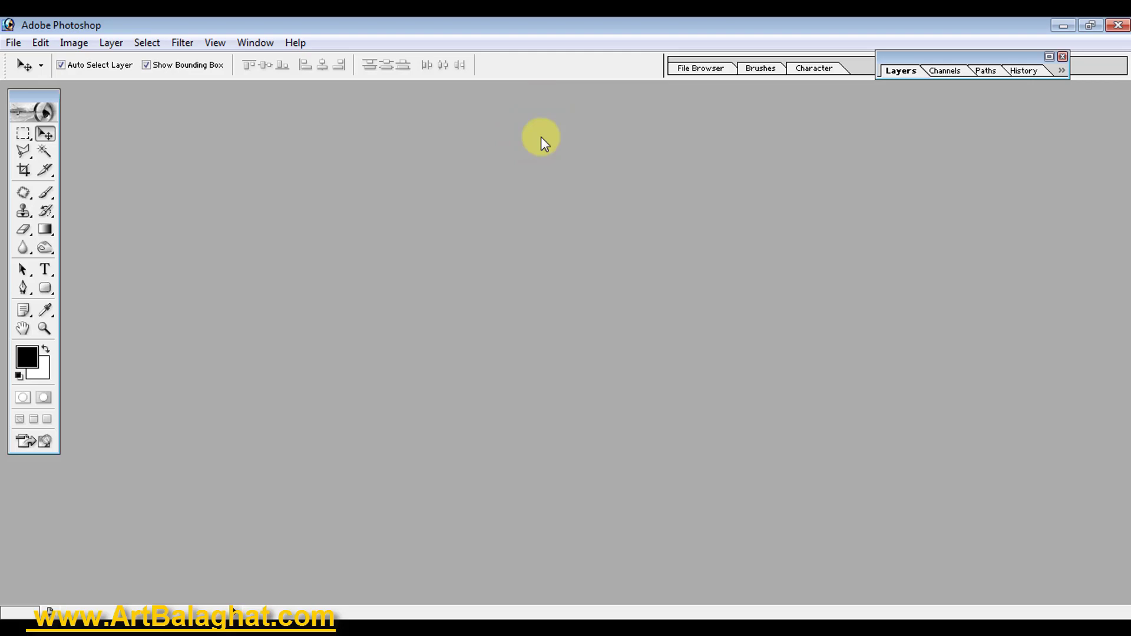
key(alt+Tab)
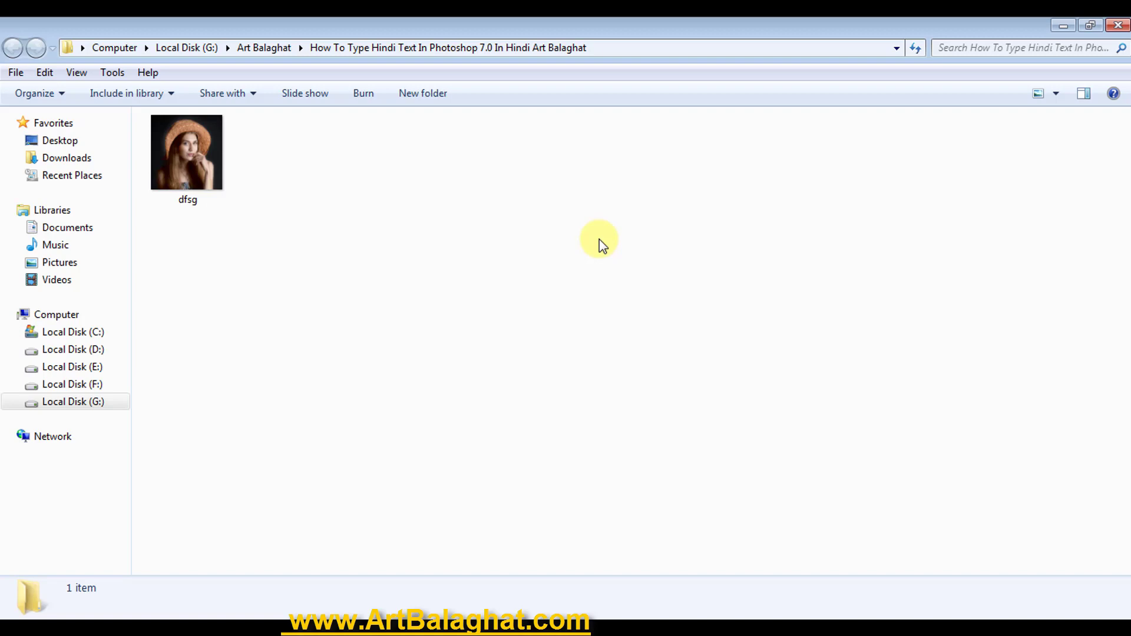
- Move from the Explorer folder to Chrome on the Google home page
click(548, 245)
right_click(595, 310)
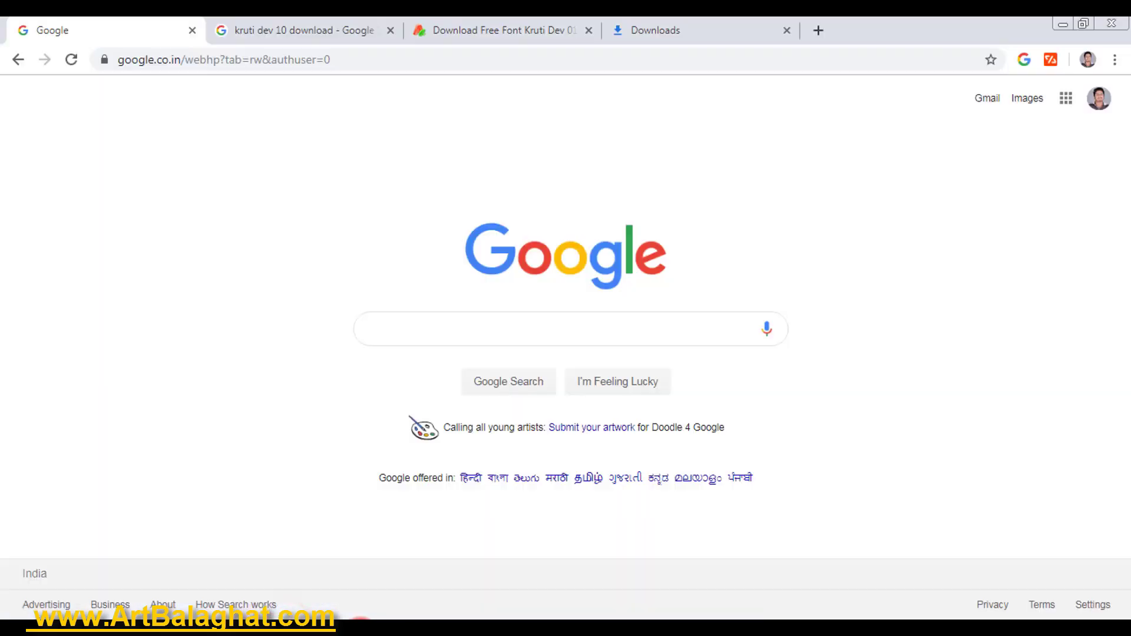
- Open the wfonts.com Kruti Dev 010 page from the 'kruti dev 10 download' results
click(270, 27)
click(195, 110)
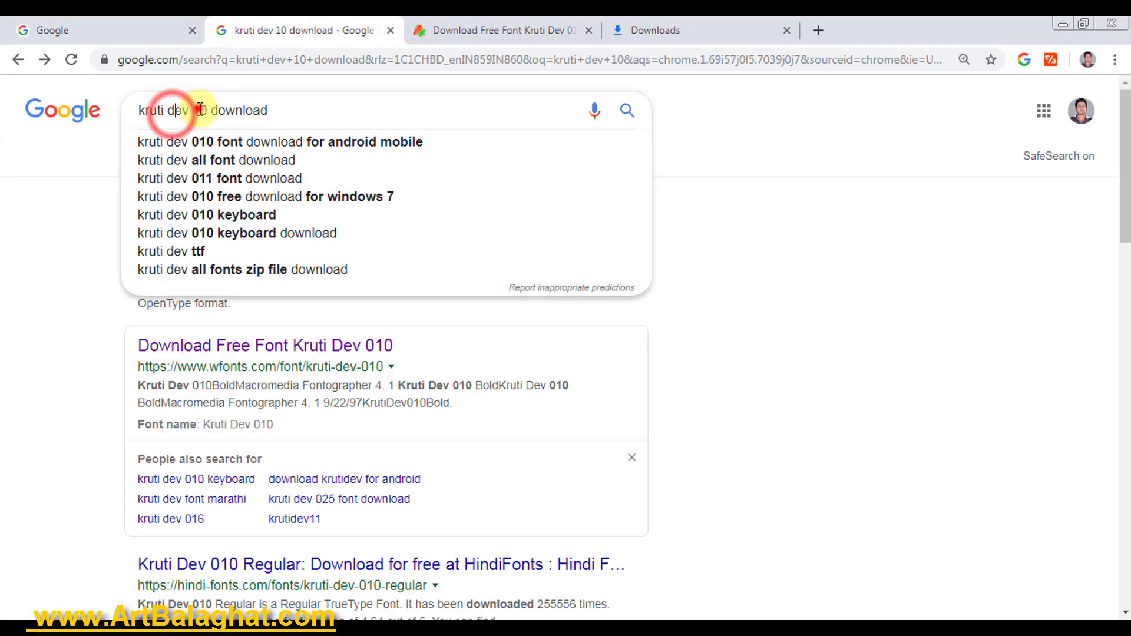
click(287, 107)
click(889, 198)
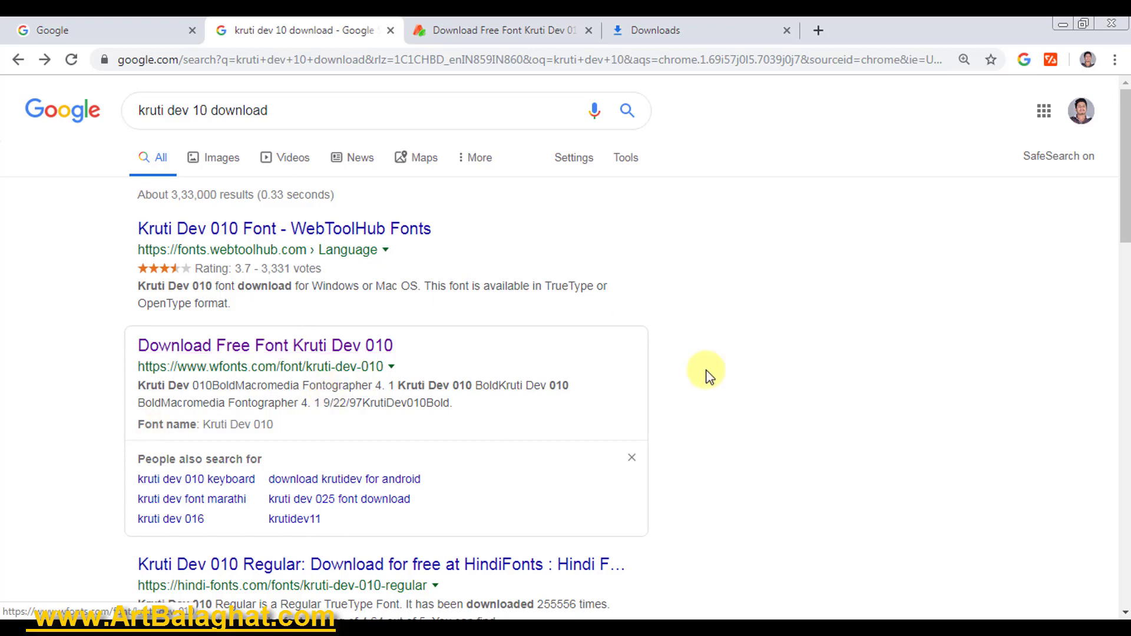
click(510, 43)
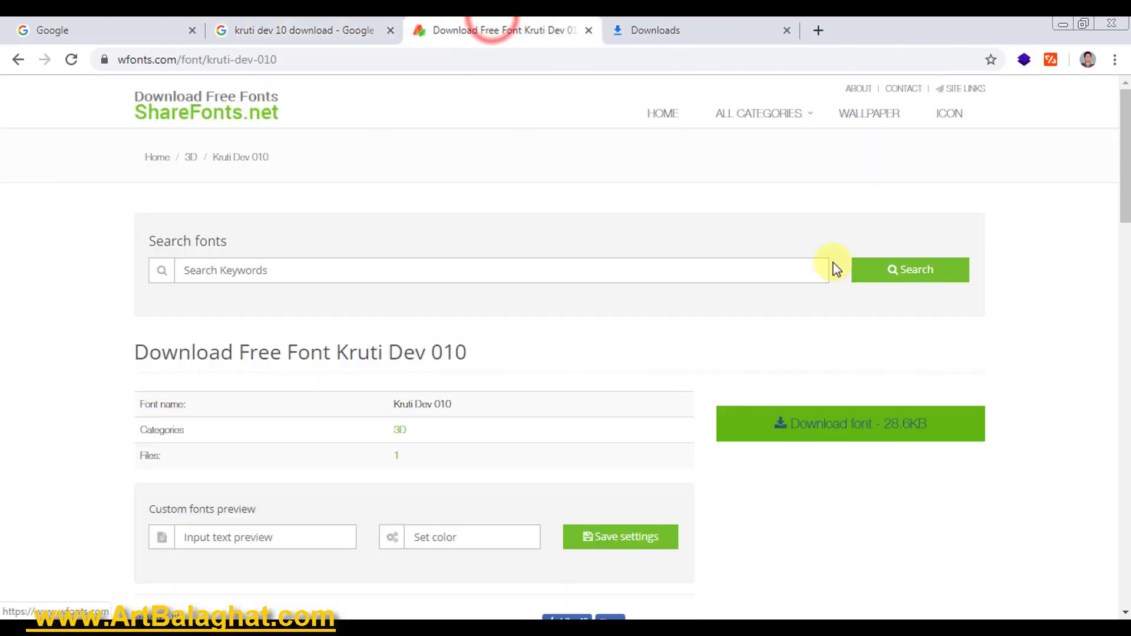
drag(1125, 114, 1125, 116)
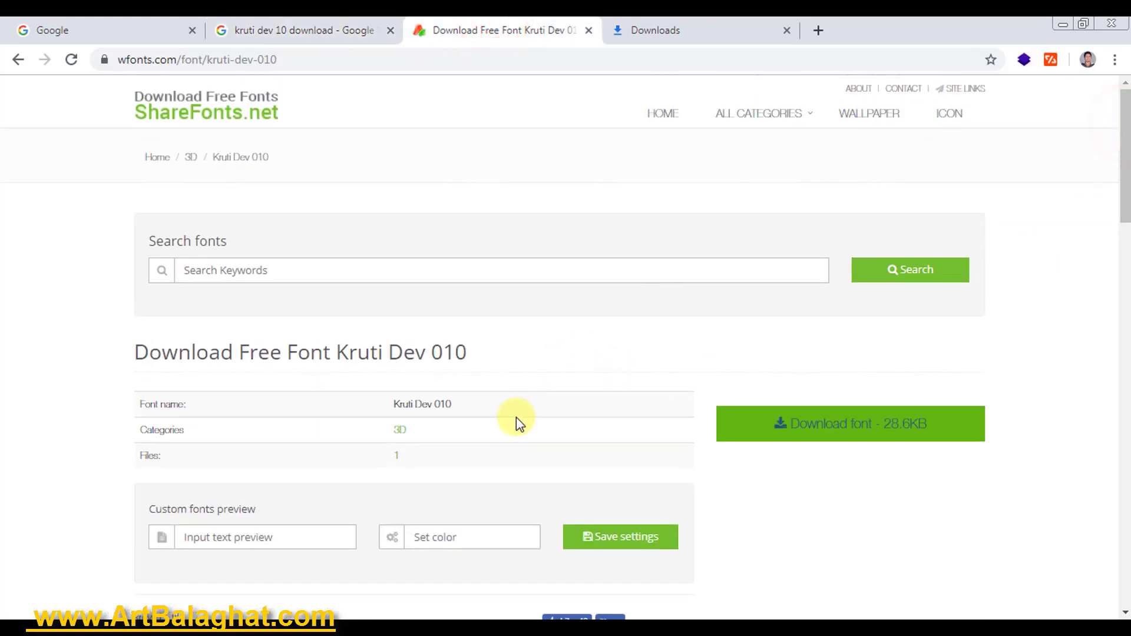
- Download kruti-dev-010.zip and show it in its Downloads folder
drag(438, 406, 396, 408)
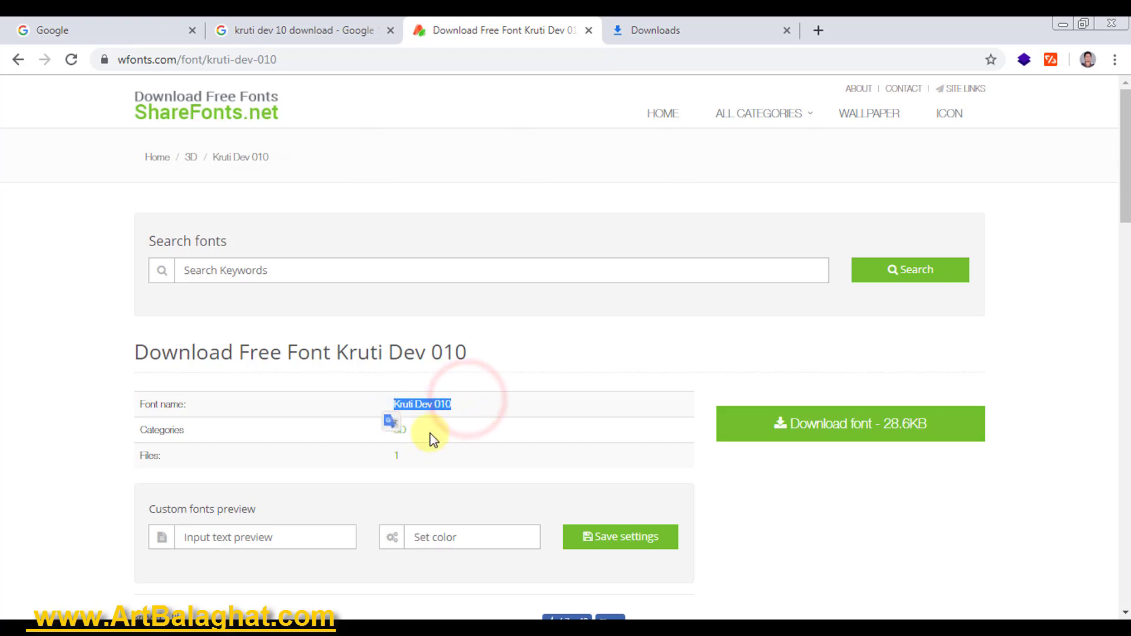
double_click(406, 433)
click(495, 453)
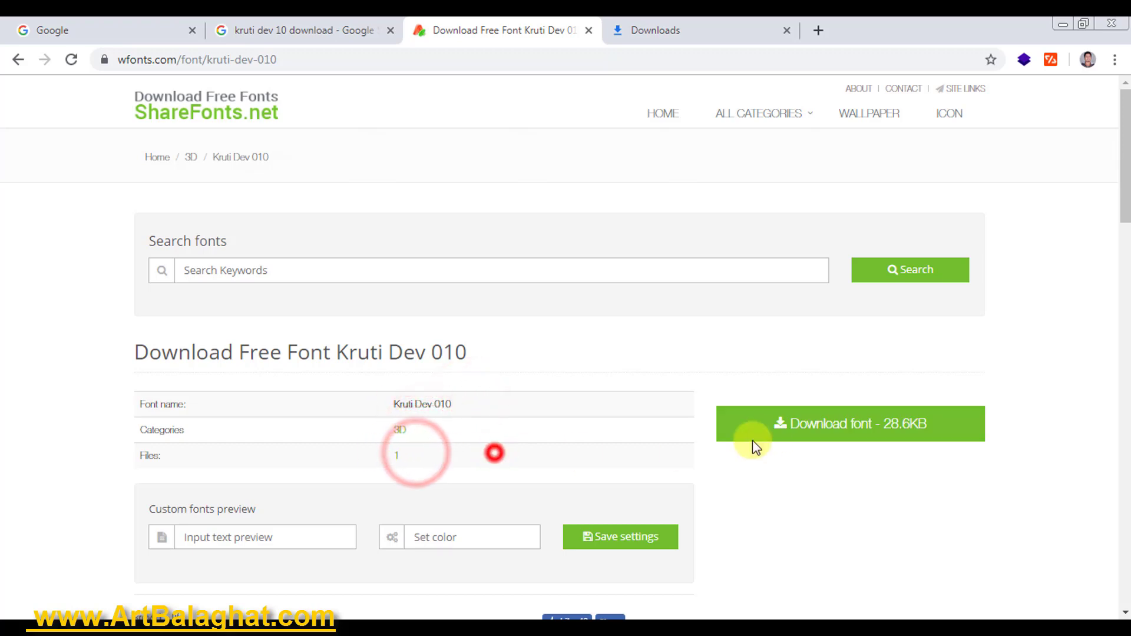
click(832, 433)
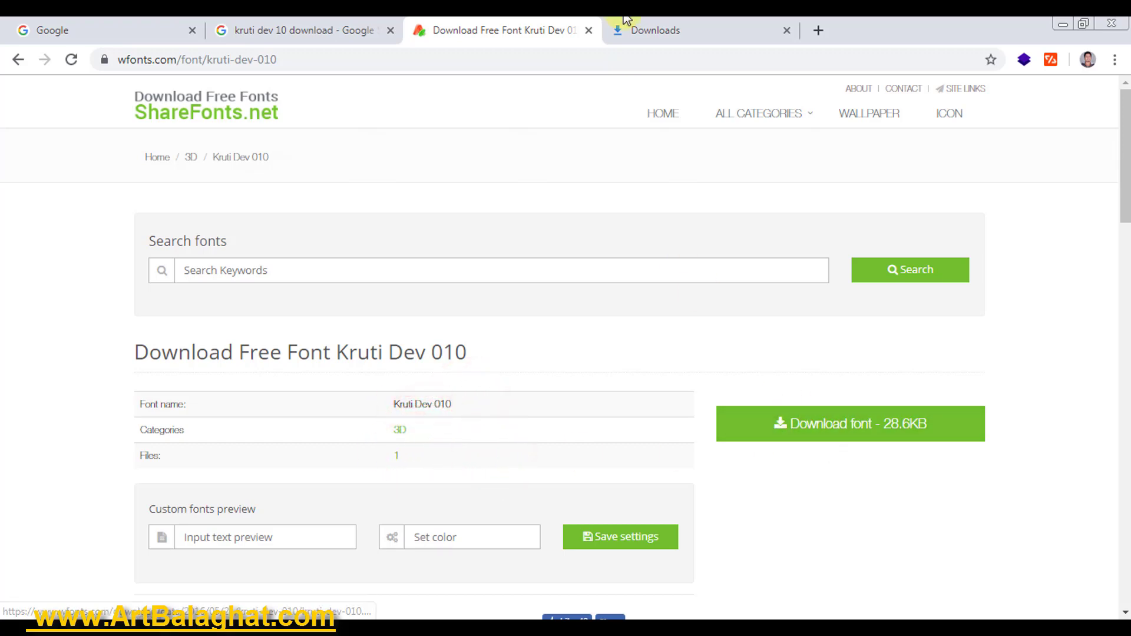
click(627, 29)
click(417, 241)
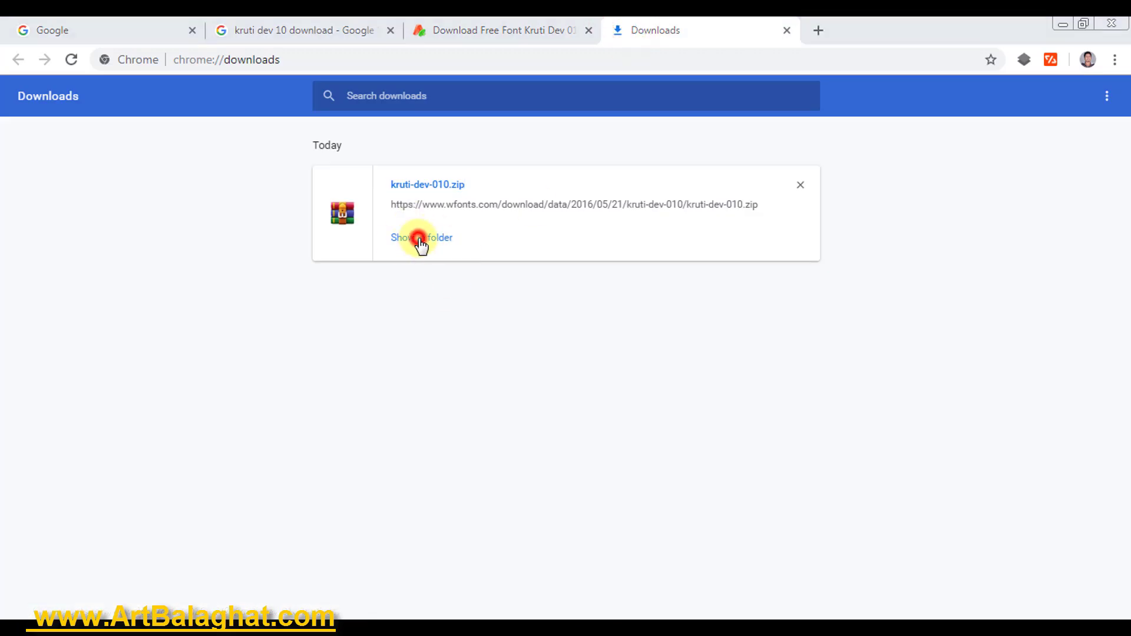
- Install the Kruti Dev 010 Bold font from the krdv011 file
right_click(291, 171)
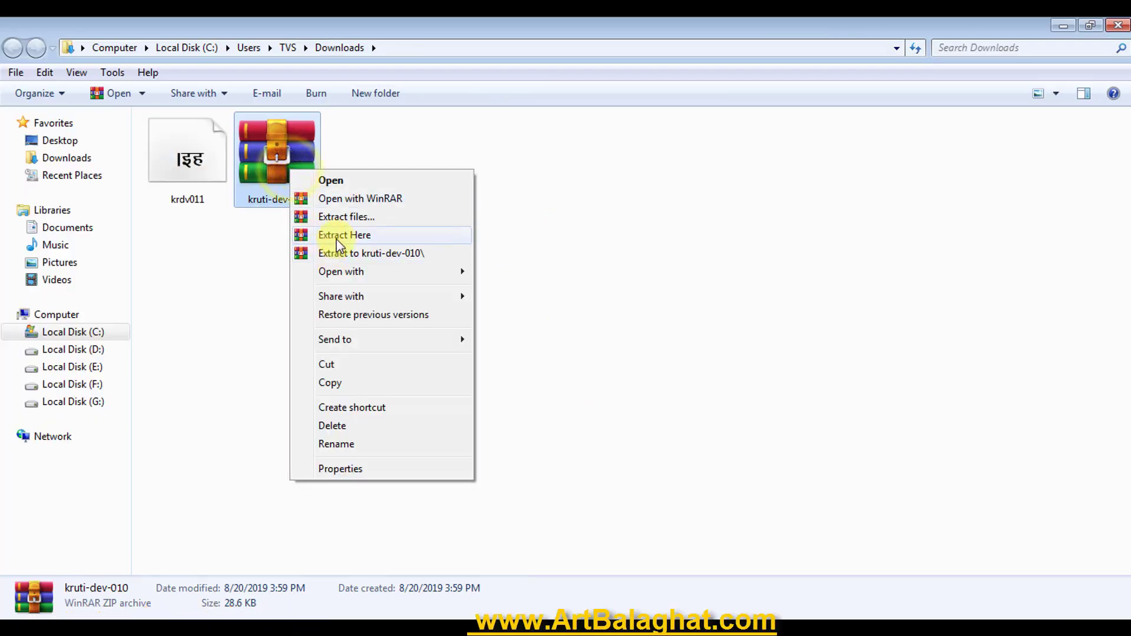
click(250, 242)
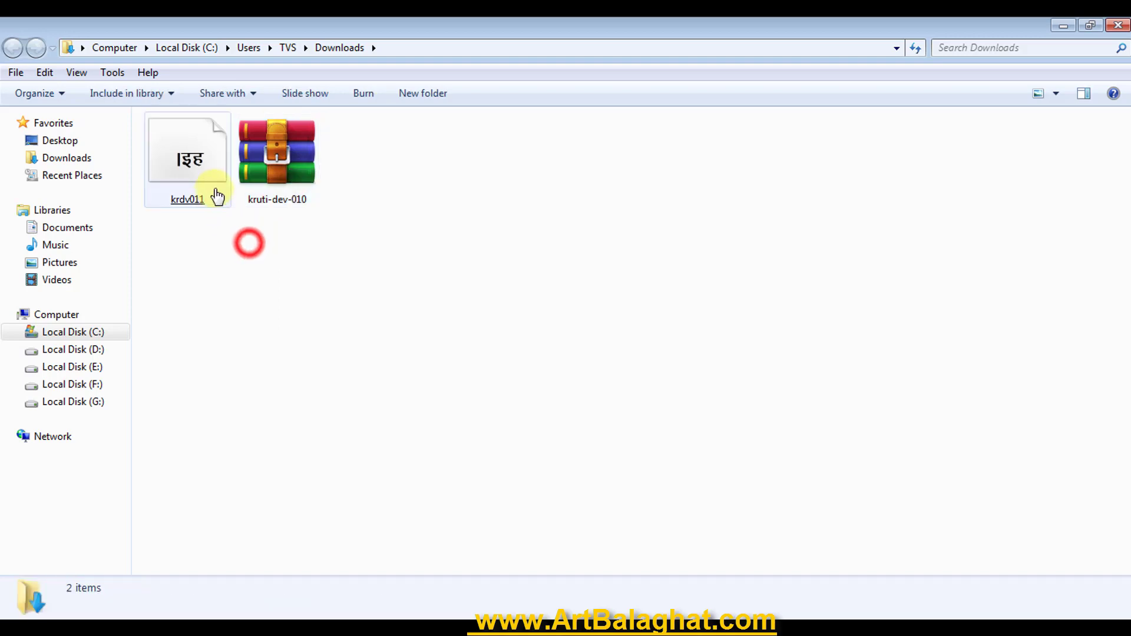
click(217, 195)
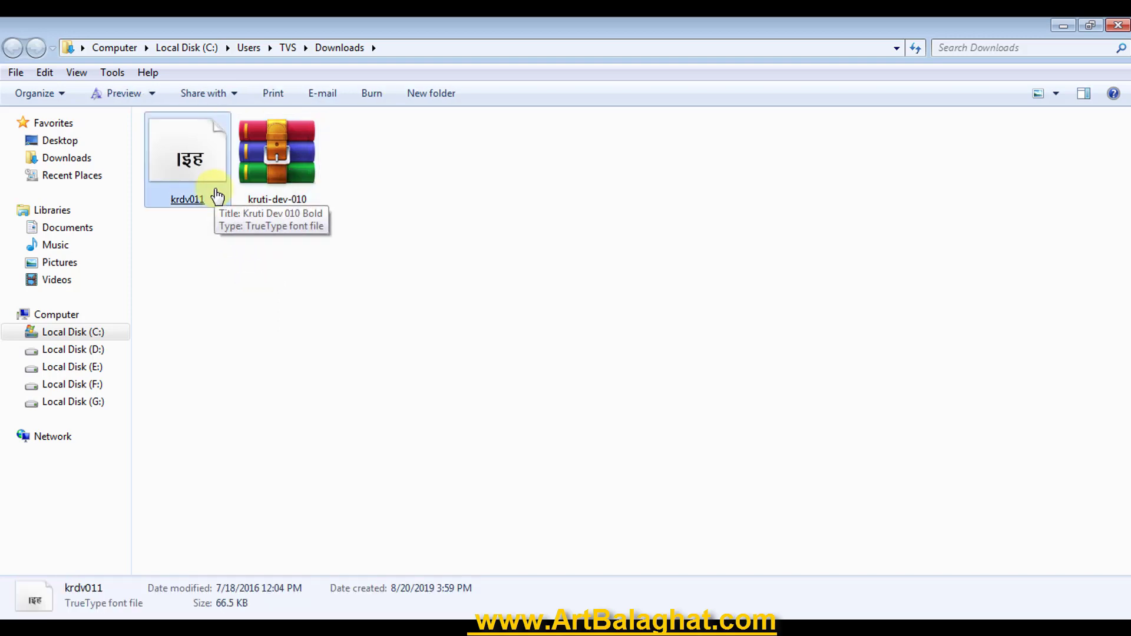
right_click(201, 169)
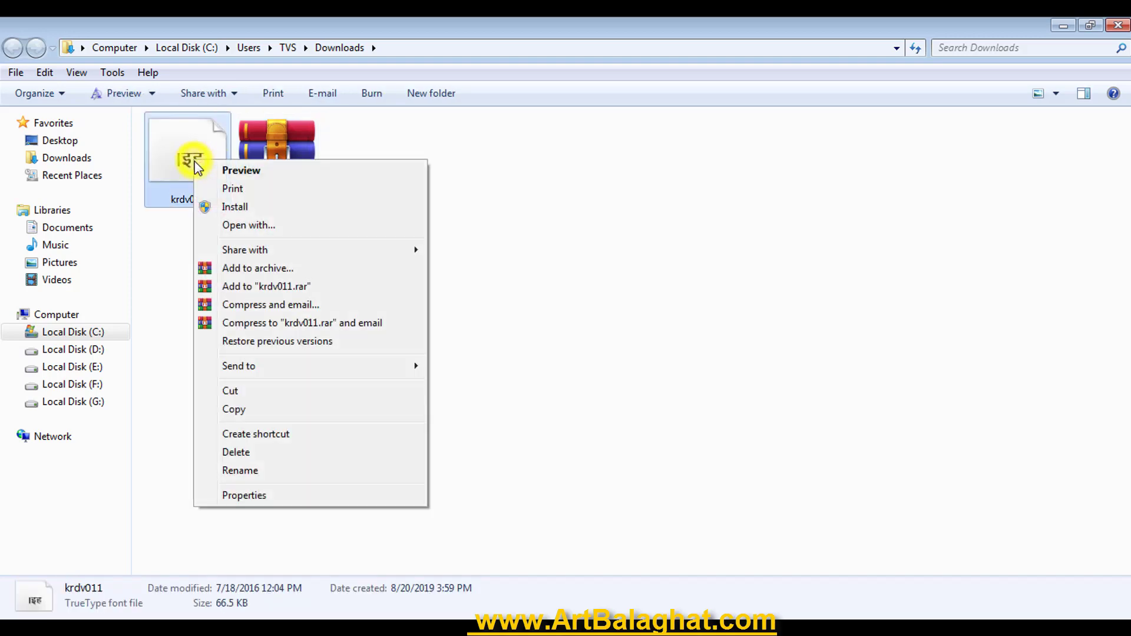
click(222, 208)
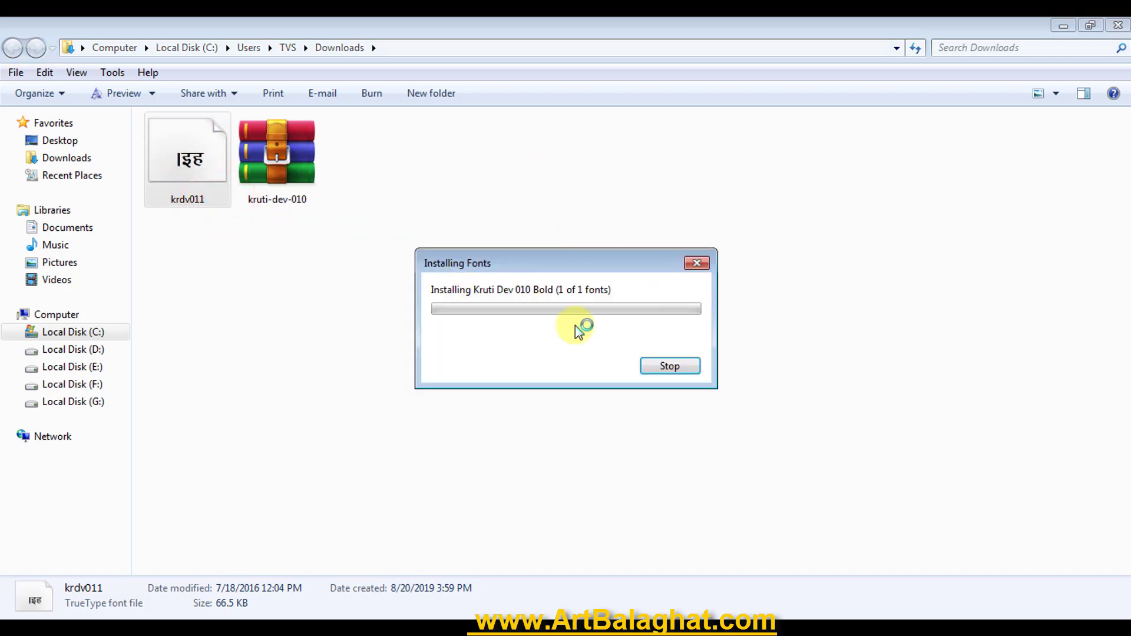
- Reinstall krdv011 from its preview, replacing the existing font, then refresh the Downloads folder
right_click(182, 155)
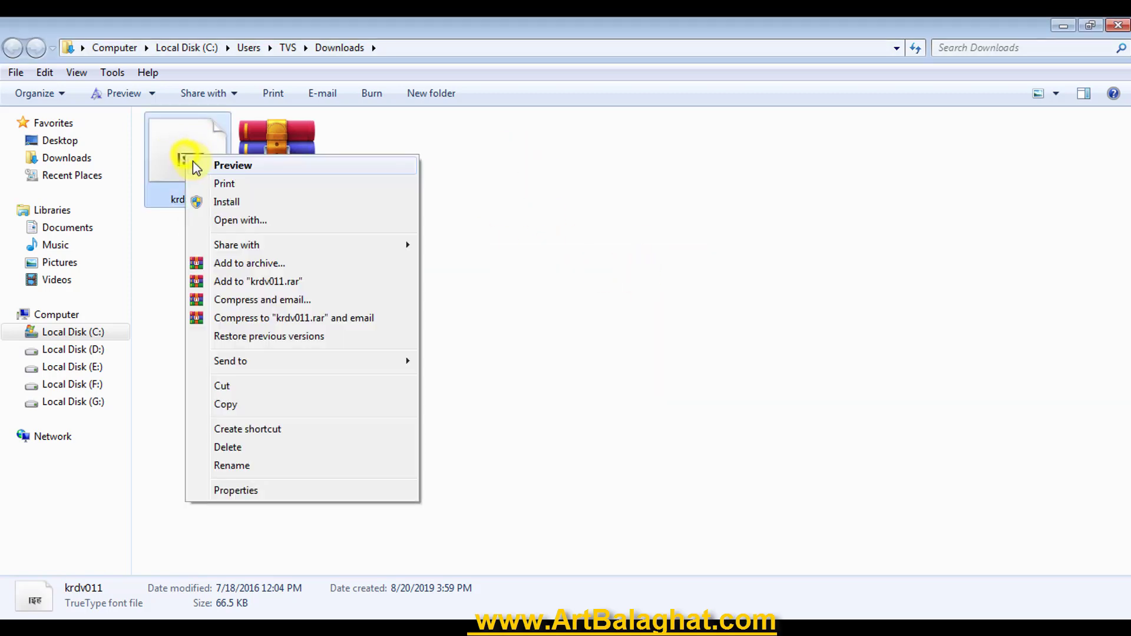
click(198, 164)
click(275, 206)
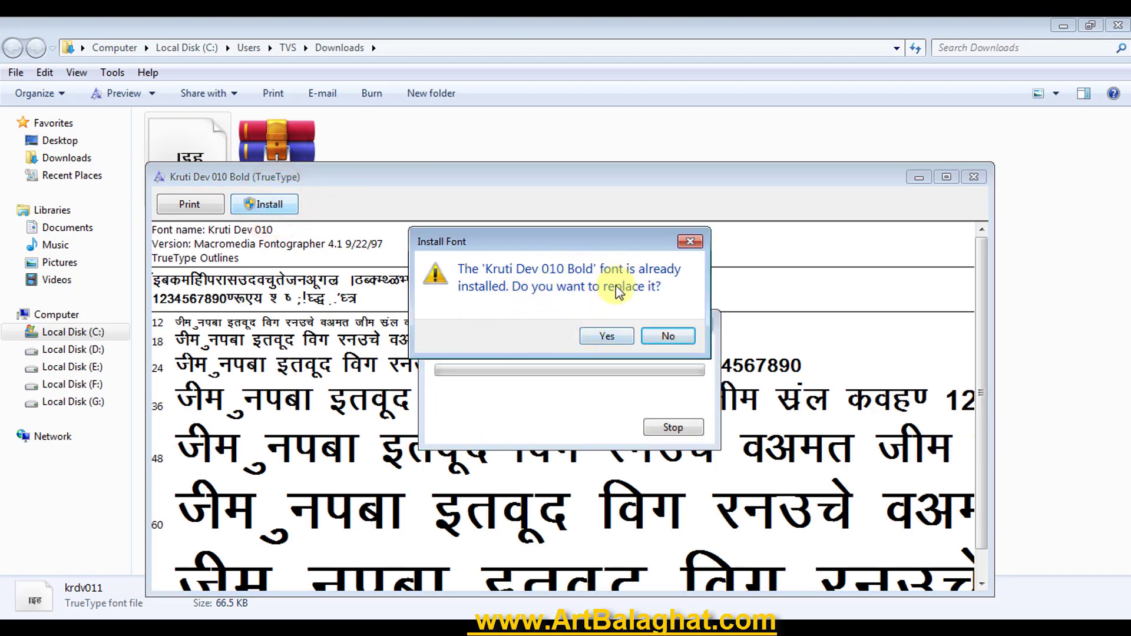
click(613, 336)
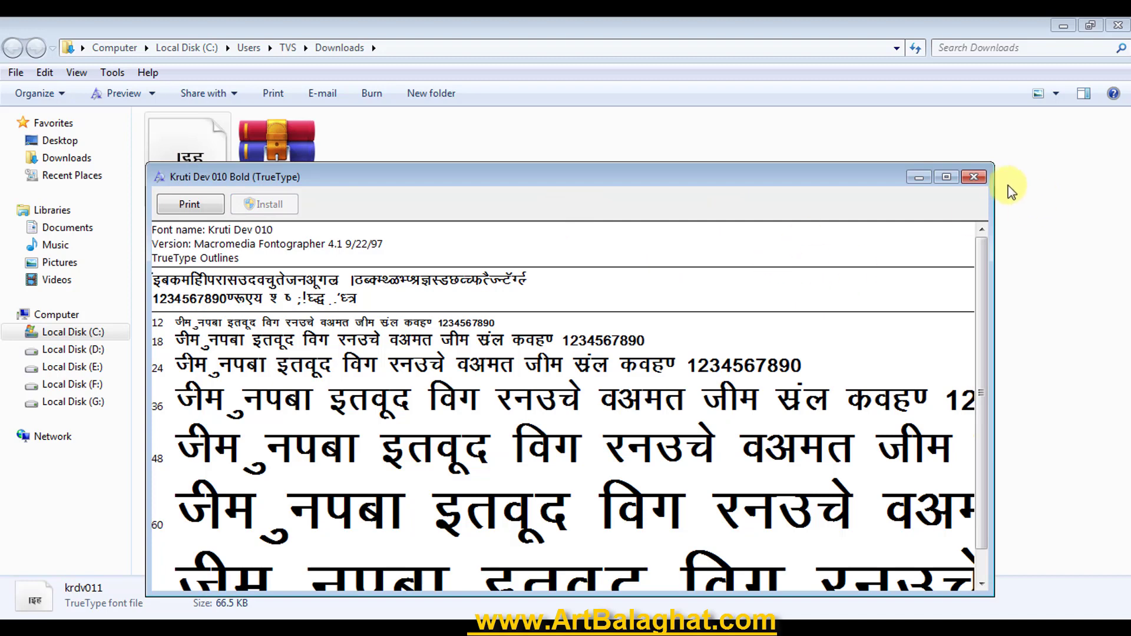
click(974, 177)
right_click(458, 256)
click(496, 321)
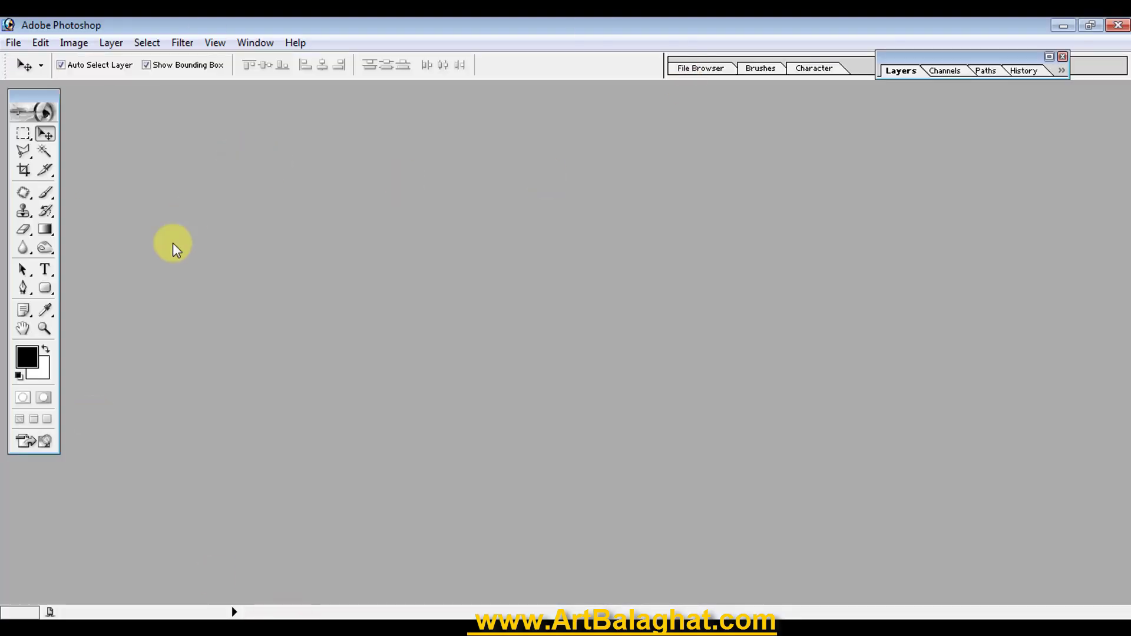
- Select the Type tool, cancel the Open dialog, and reset the tool to defaults
click(45, 269)
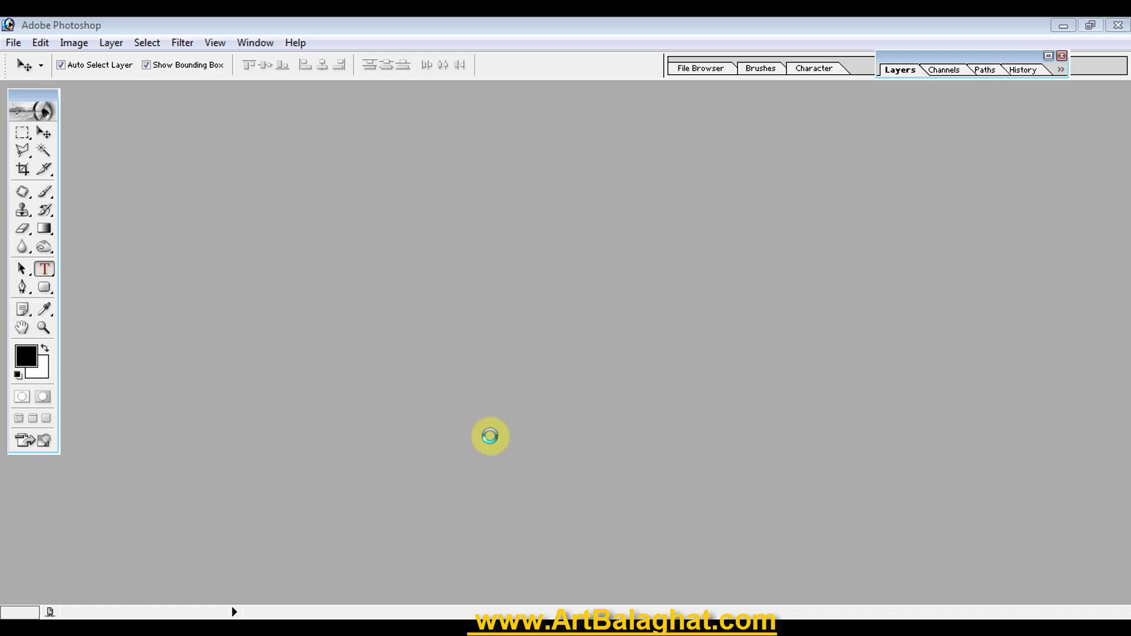
right_click(689, 31)
click(626, 23)
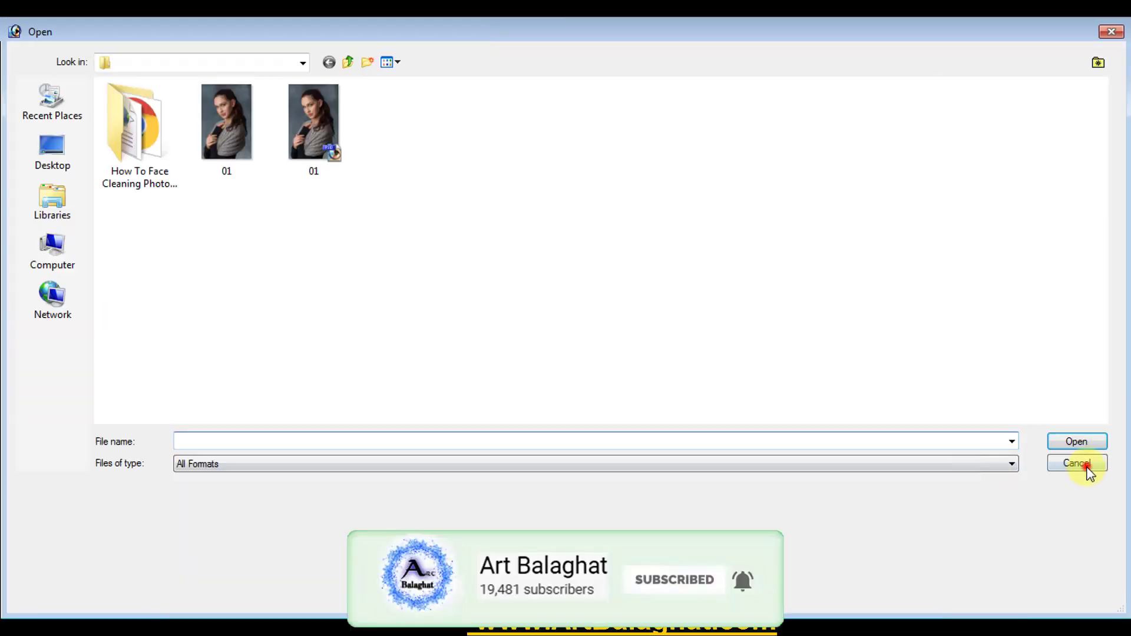
click(1086, 466)
right_click(24, 66)
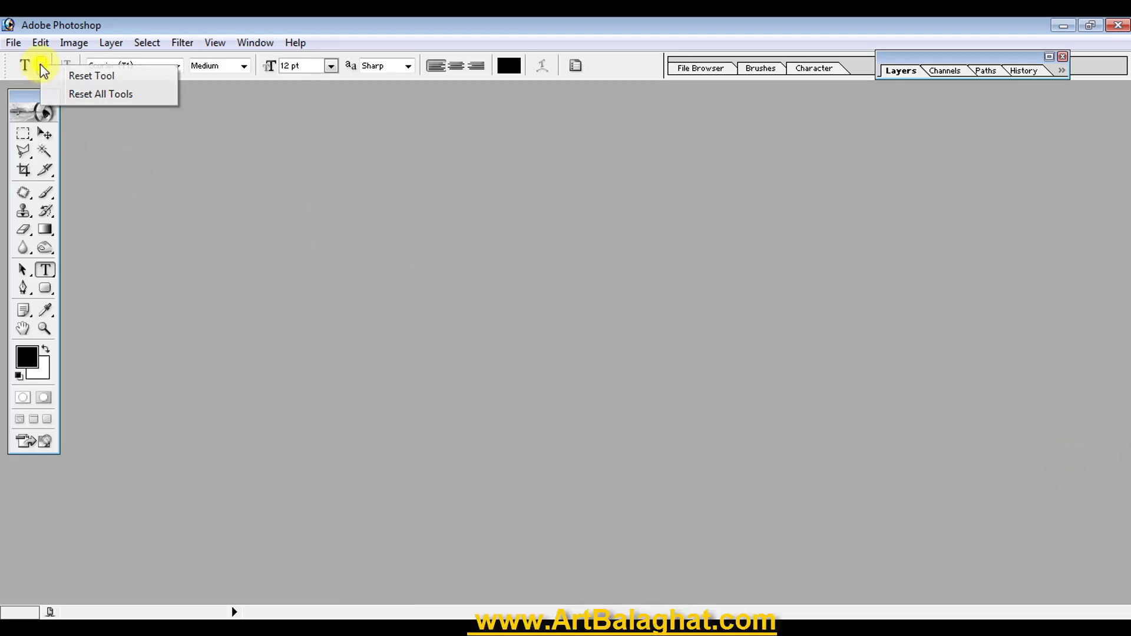
click(83, 74)
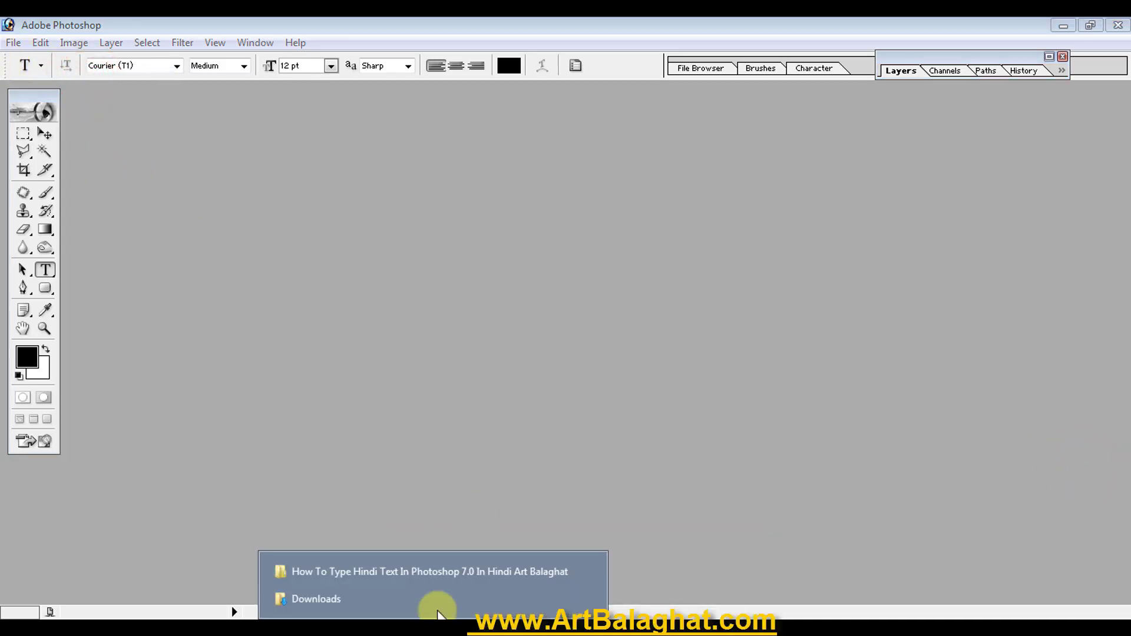
- Drag the dfsg portrait from its Explorer folder onto Photoshop
click(448, 629)
click(384, 573)
mouse_move(224, 162)
mouse_down()
mouse_move(292, 617)
mouse_move(371, 291)
mouse_up()
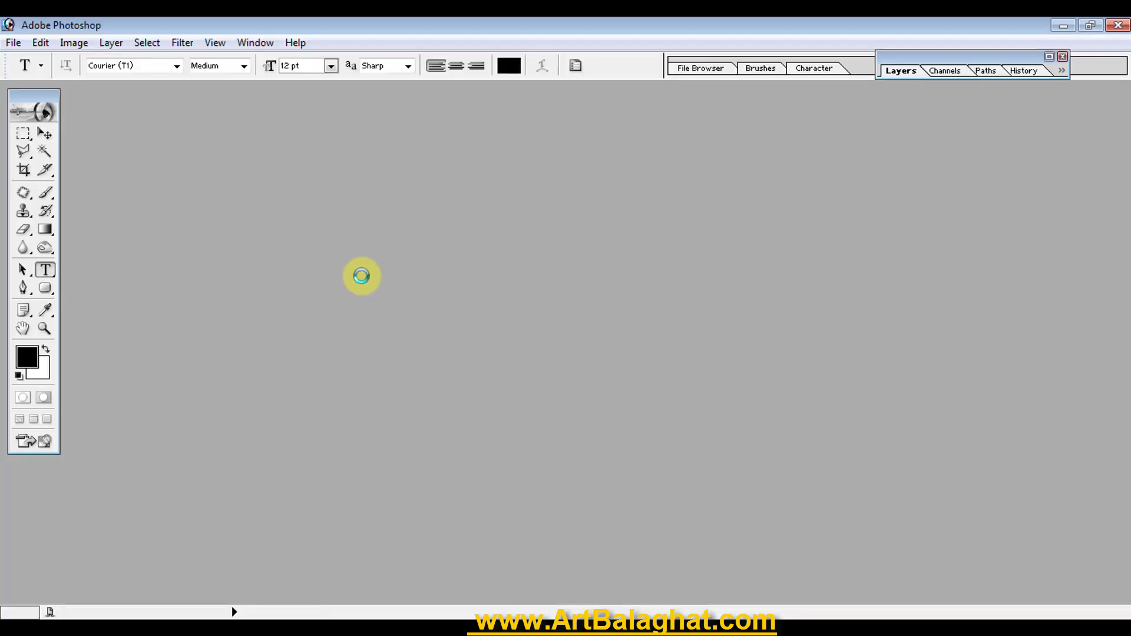
- Crop the portrait to 1.2 in by 1.4 in around the face
click(416, 98)
click(24, 170)
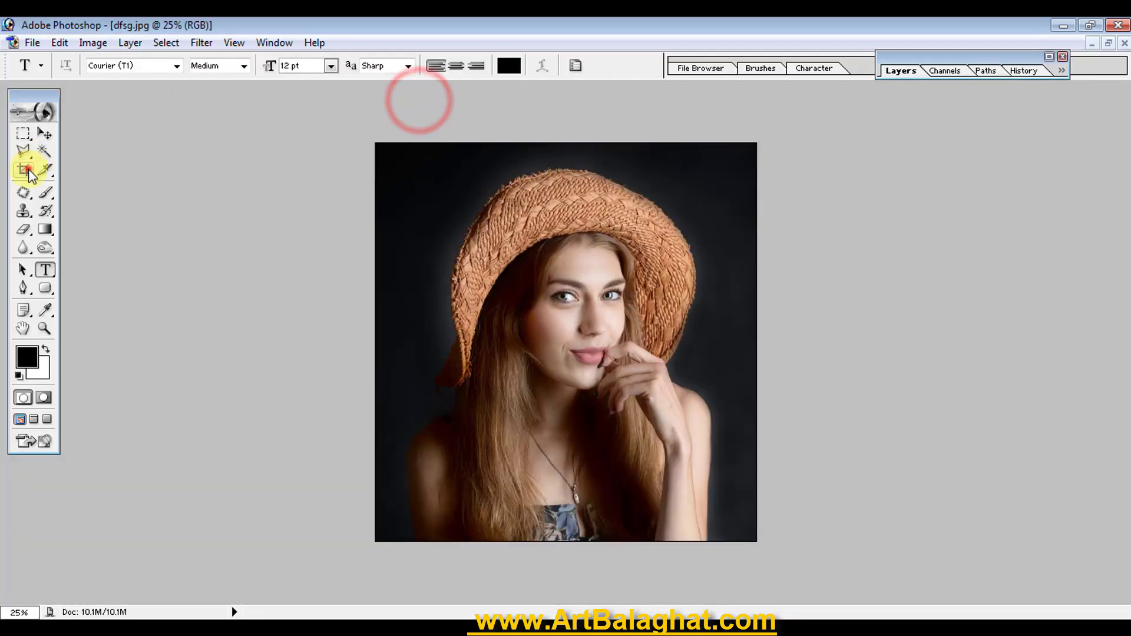
double_click(112, 66)
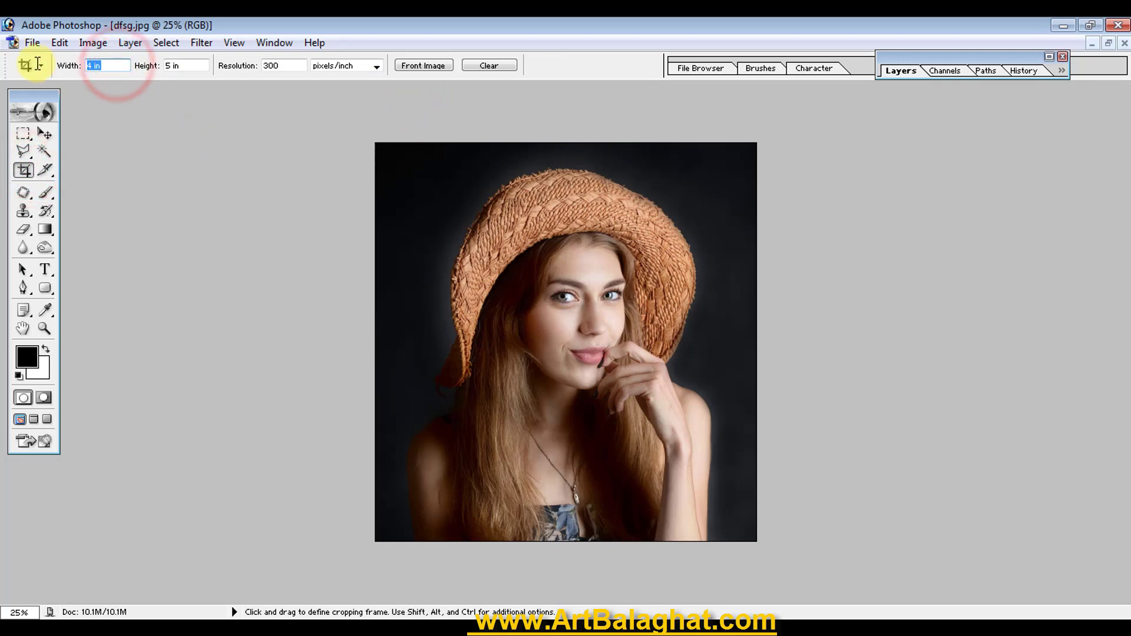
text(1.4)
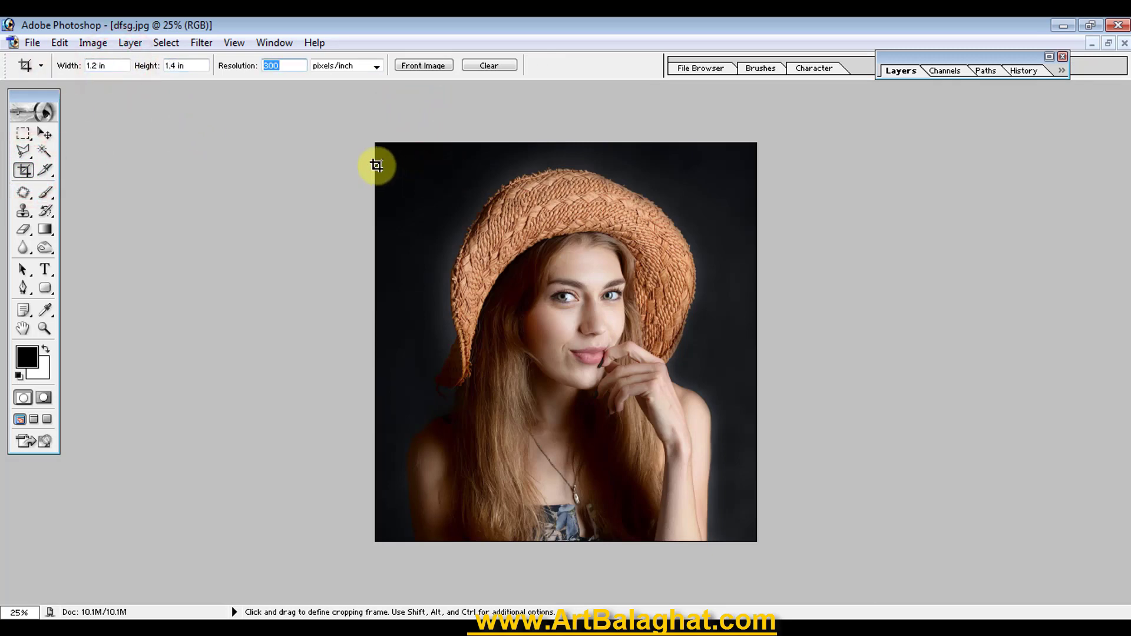
drag(376, 157, 859, 568)
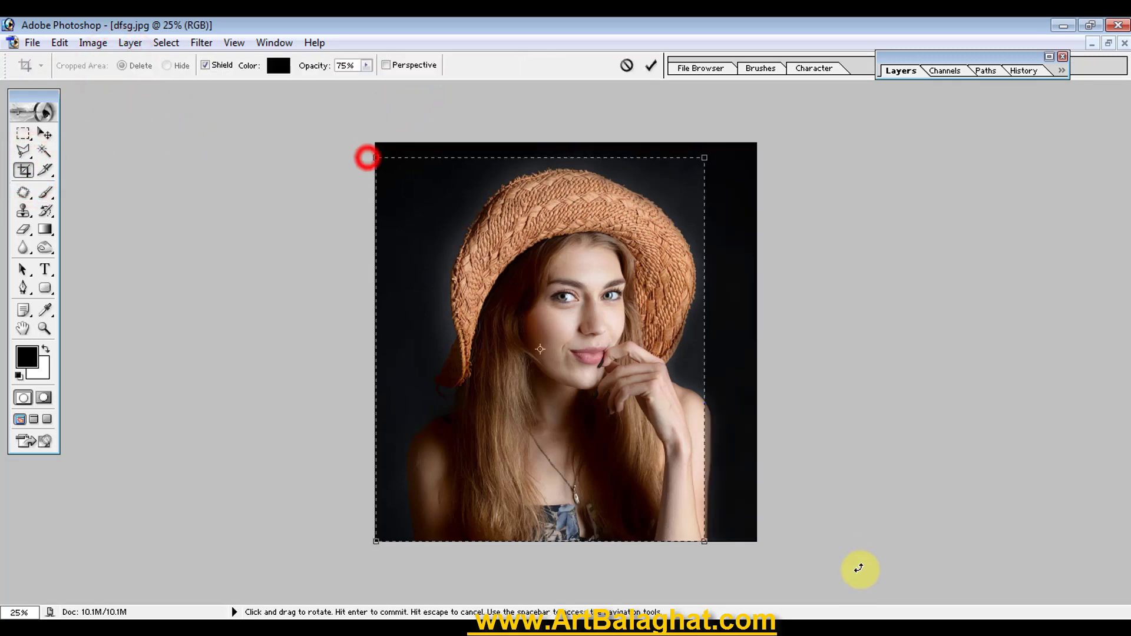
drag(591, 359, 629, 346)
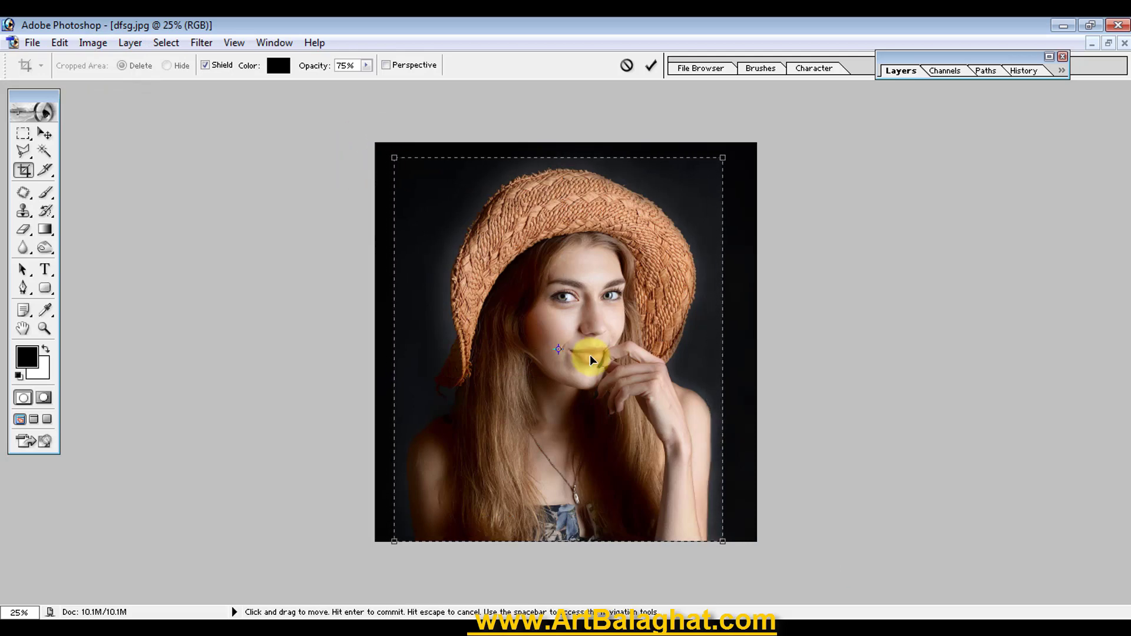
double_click(629, 346)
- Fit the cropped portrait to the window and switch to the Move tool
right_click(629, 342)
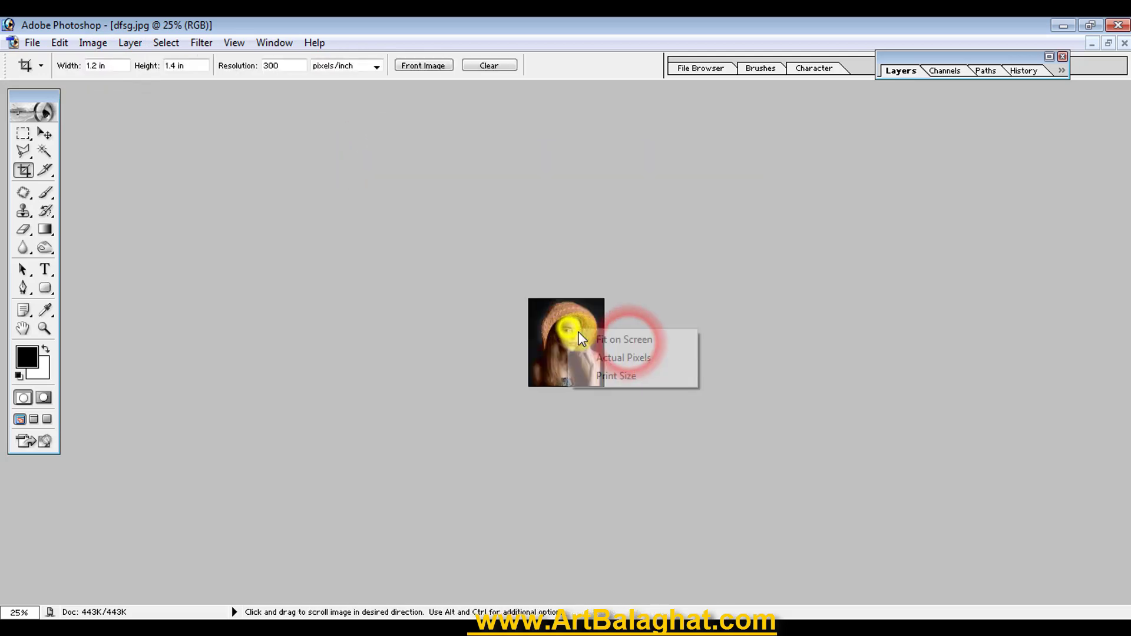
click(607, 339)
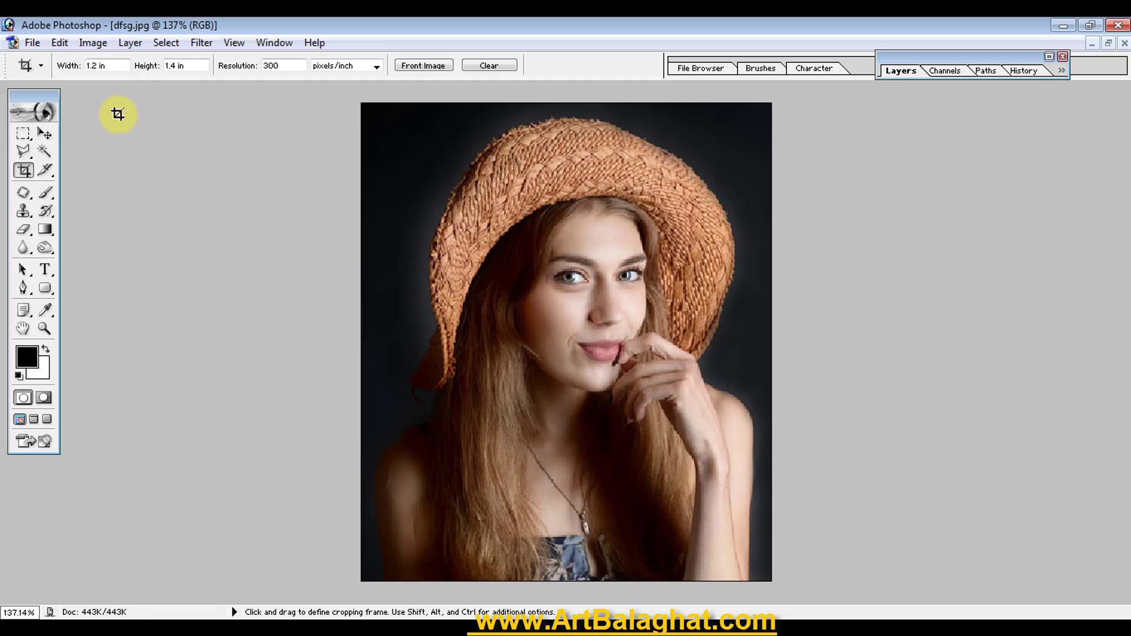
click(45, 134)
click(96, 43)
click(121, 92)
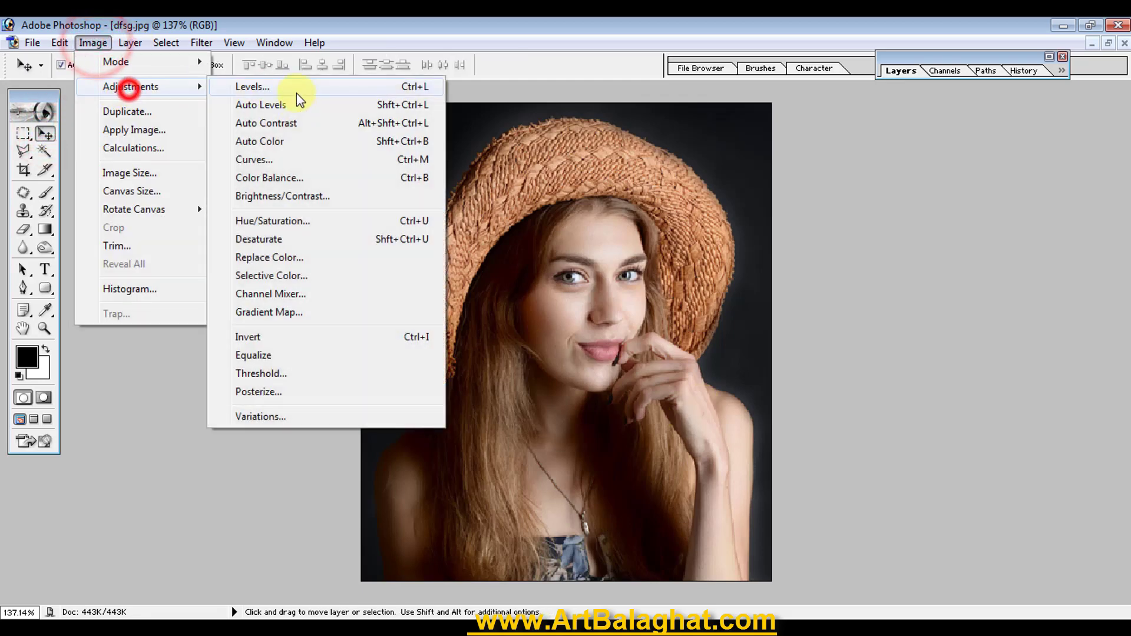
- Apply Auto Contrast, then clear a marquee strip along the photo's bottom to white
click(291, 121)
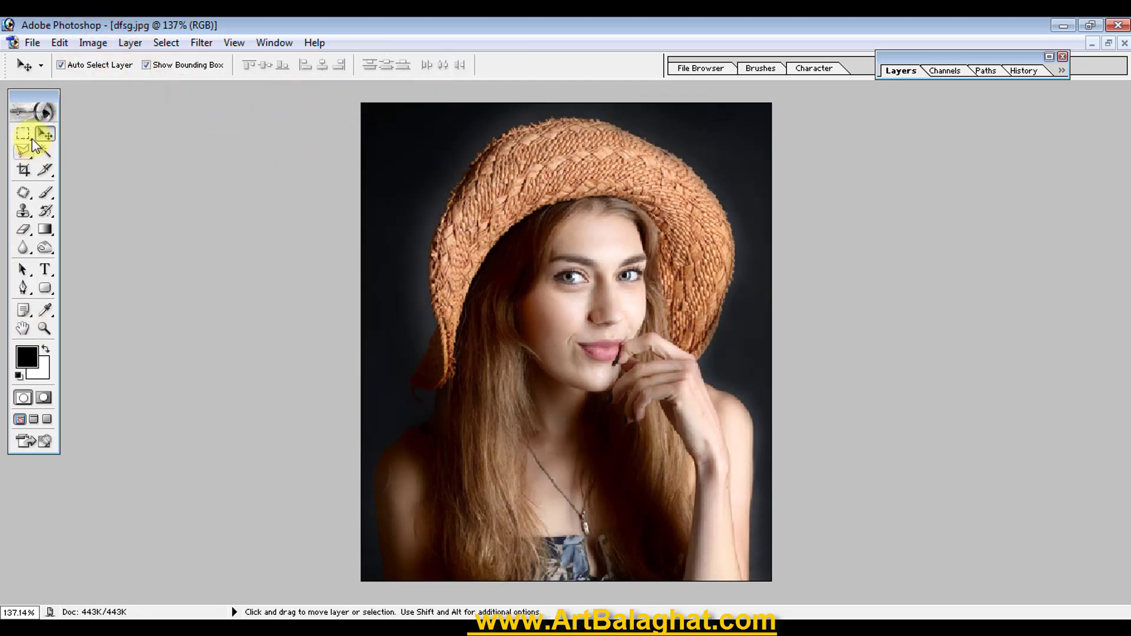
drag(23, 134, 86, 141)
click(85, 142)
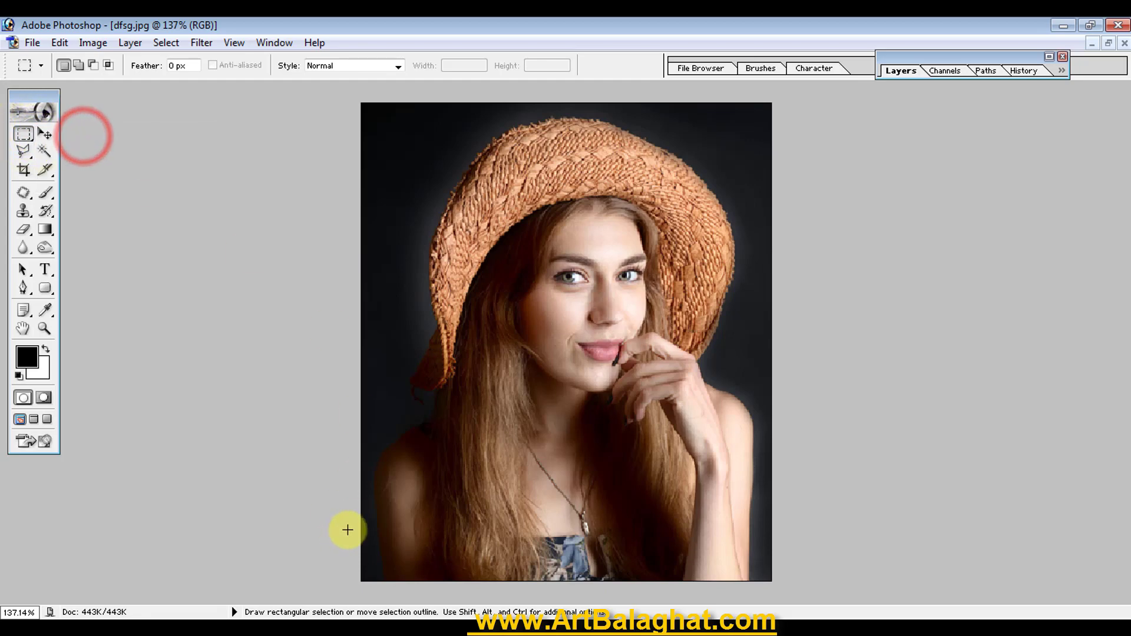
drag(349, 535, 957, 594)
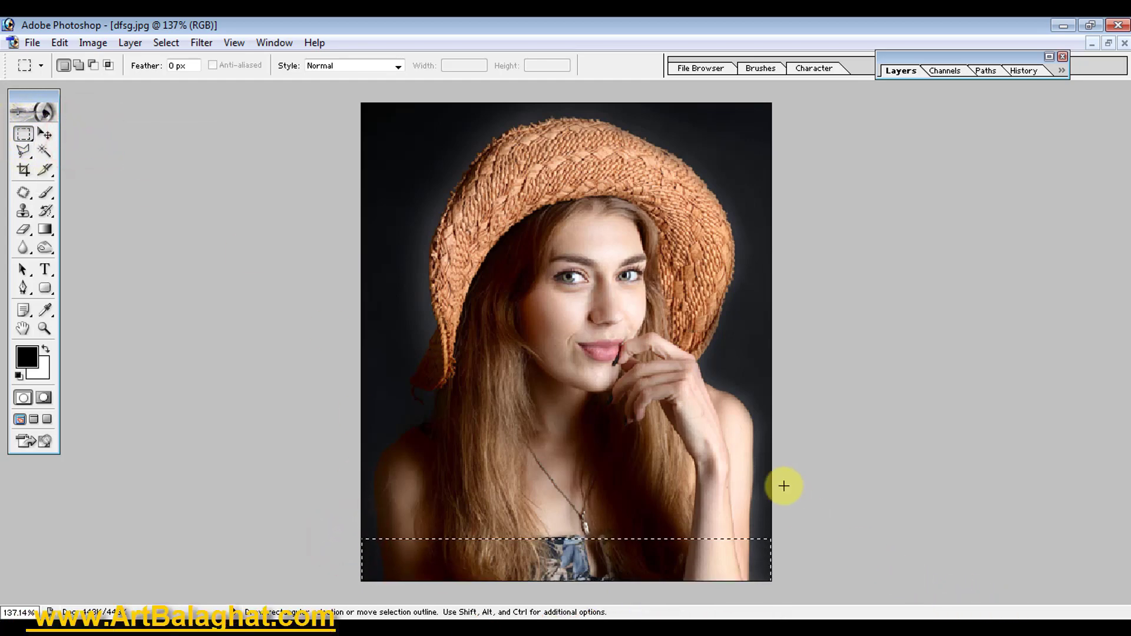
click(59, 43)
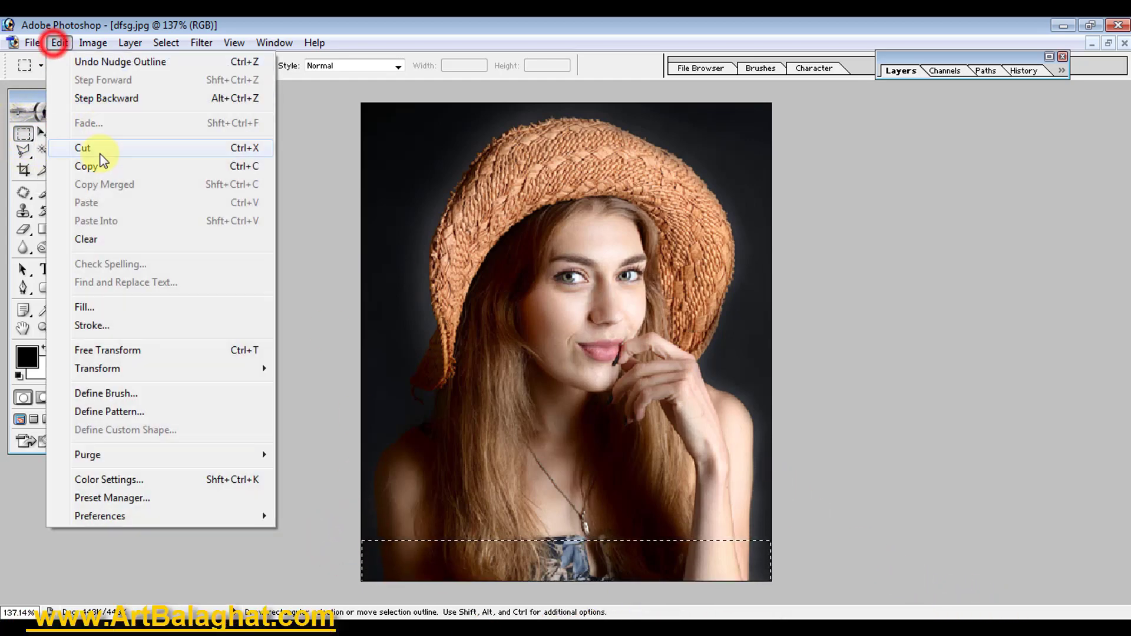
click(89, 240)
- Expand the Layers palette to show the Background layer
double_click(929, 54)
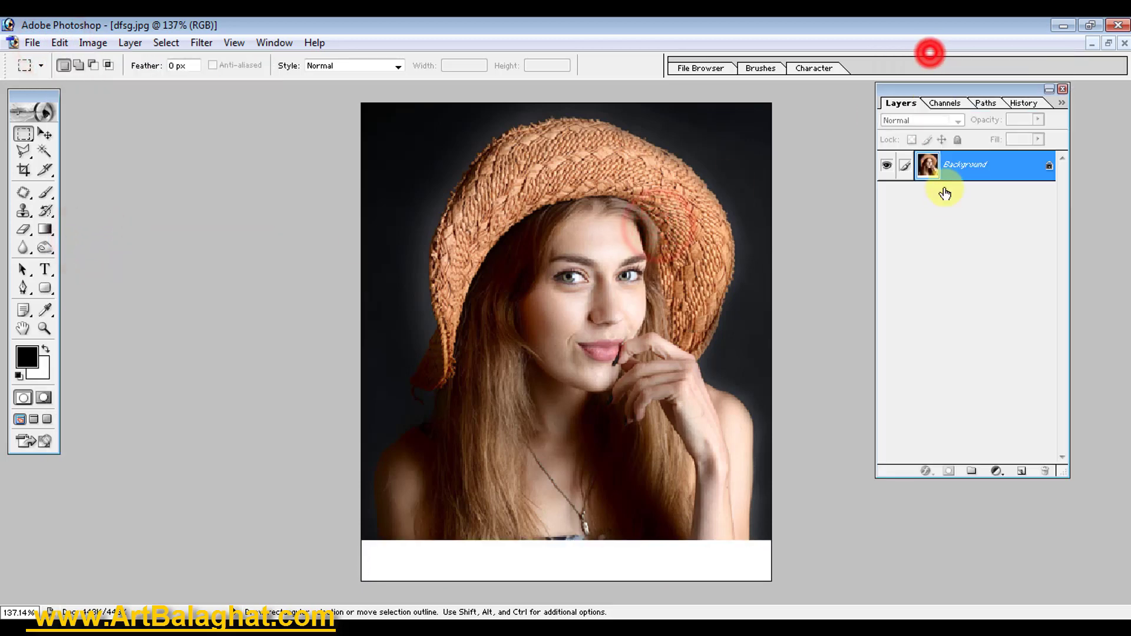
click(263, 43)
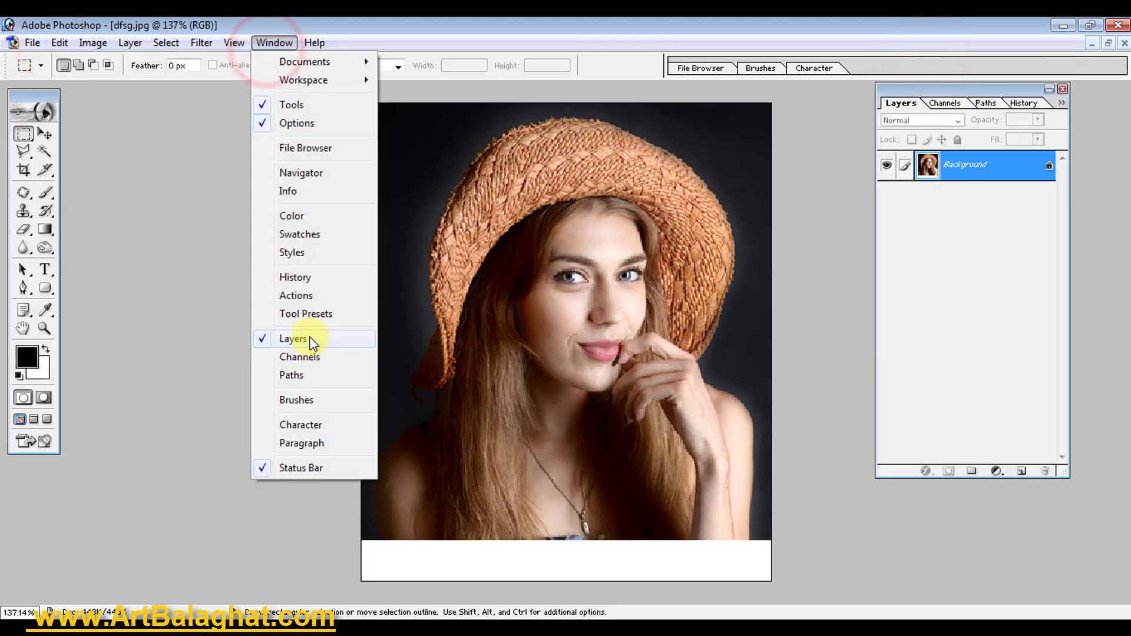
click(707, 25)
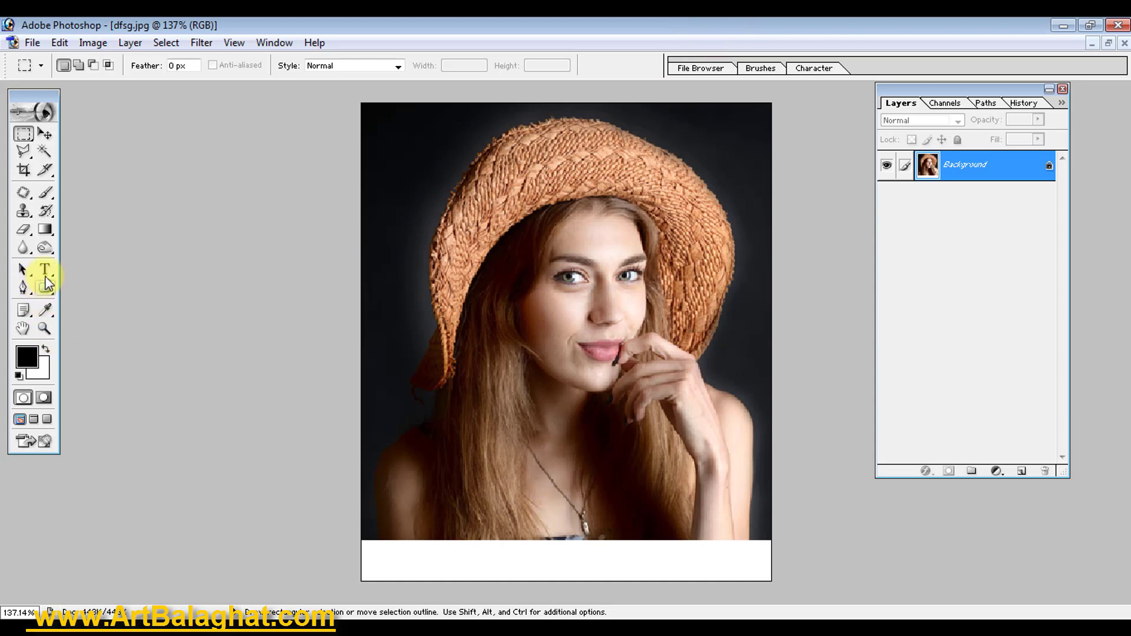
- Choose Kruti Dev 010 at 12 pt and place a text point in the bottom strip
click(45, 269)
click(148, 66)
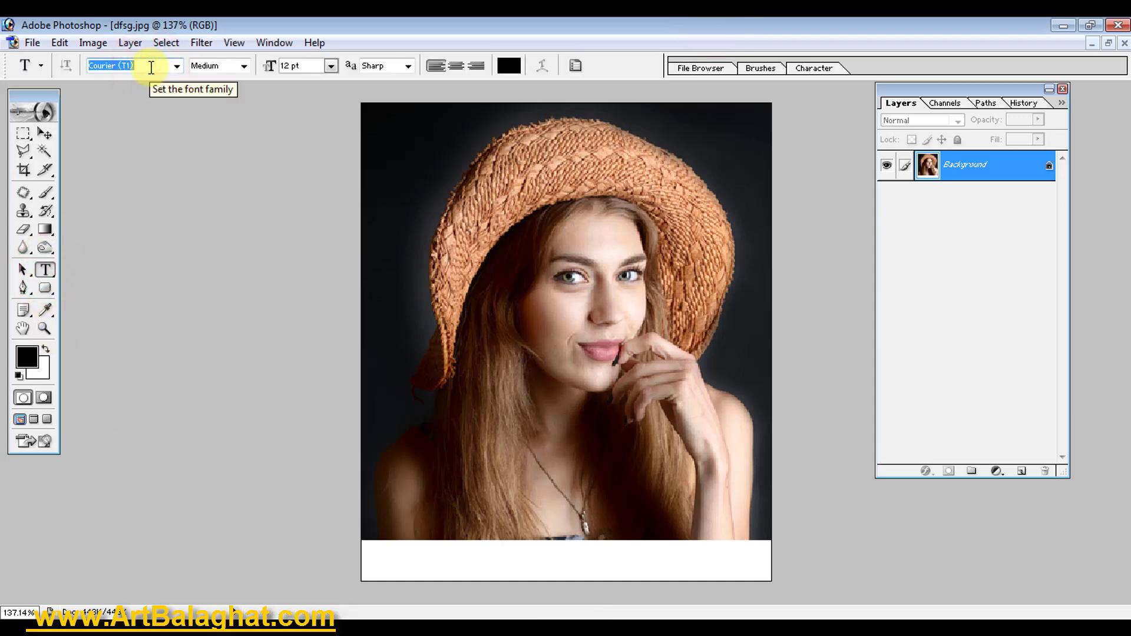
text(Kruti DEv Display 4...)
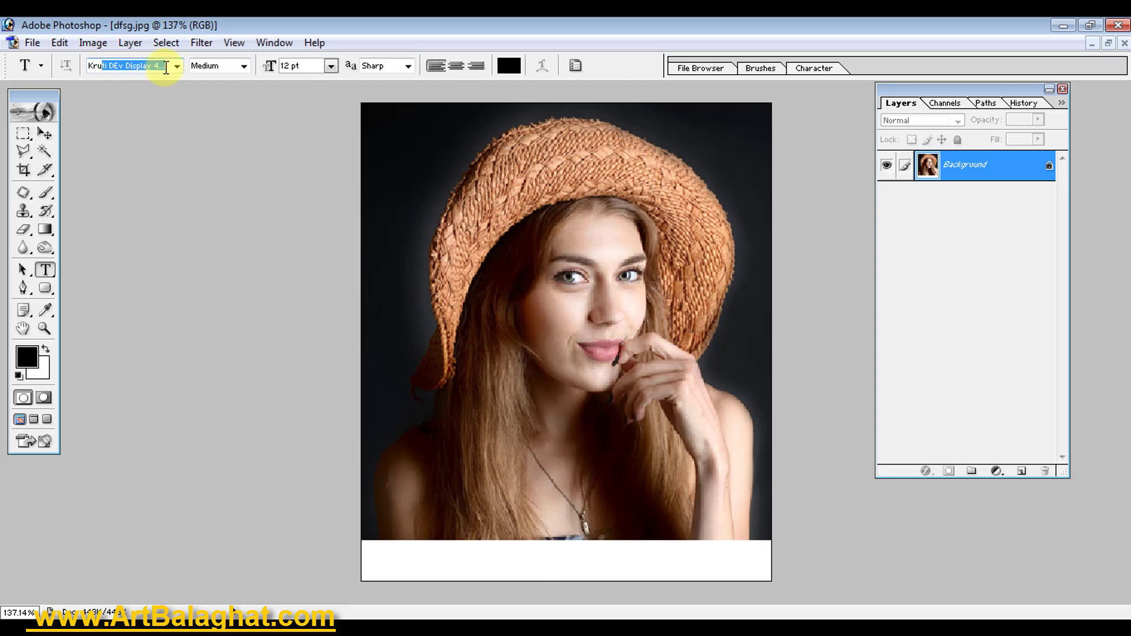
click(176, 67)
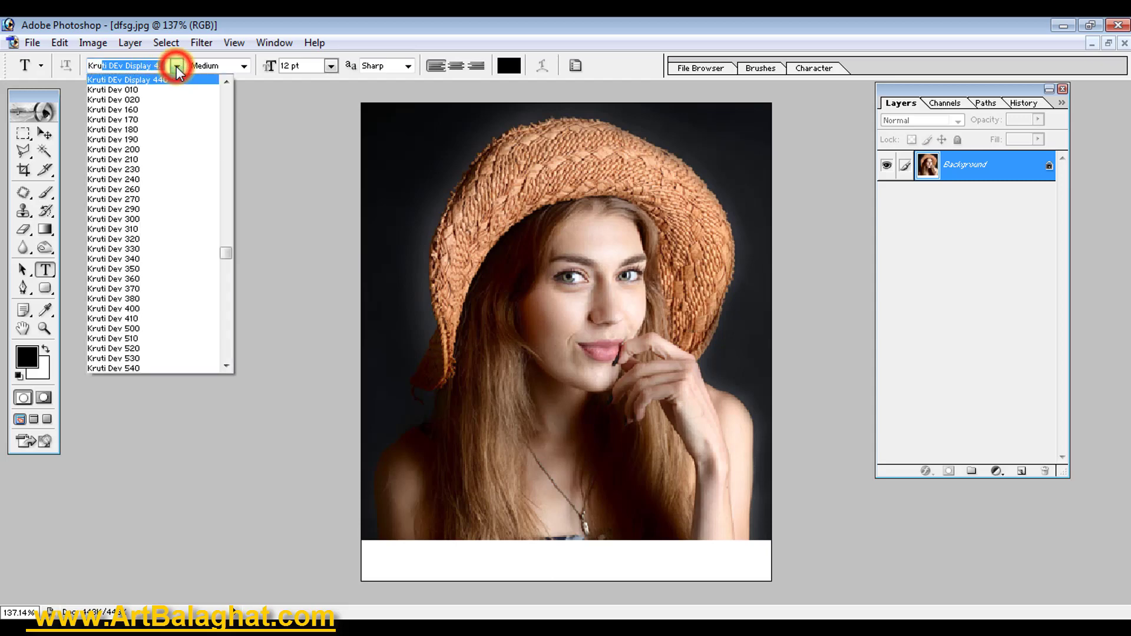
click(133, 90)
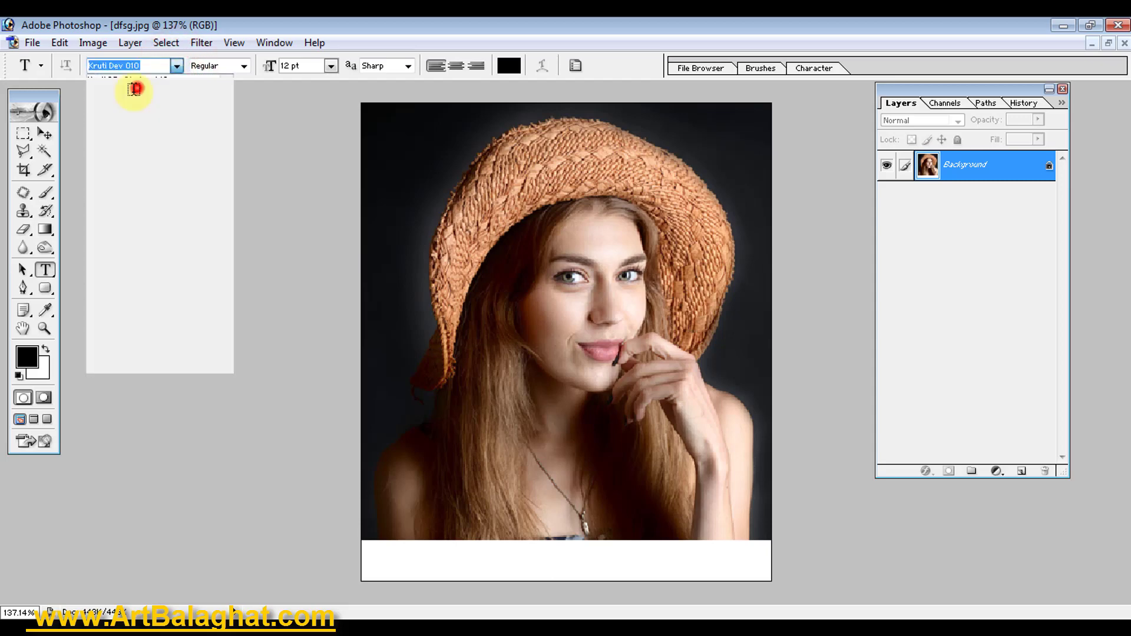
click(304, 65)
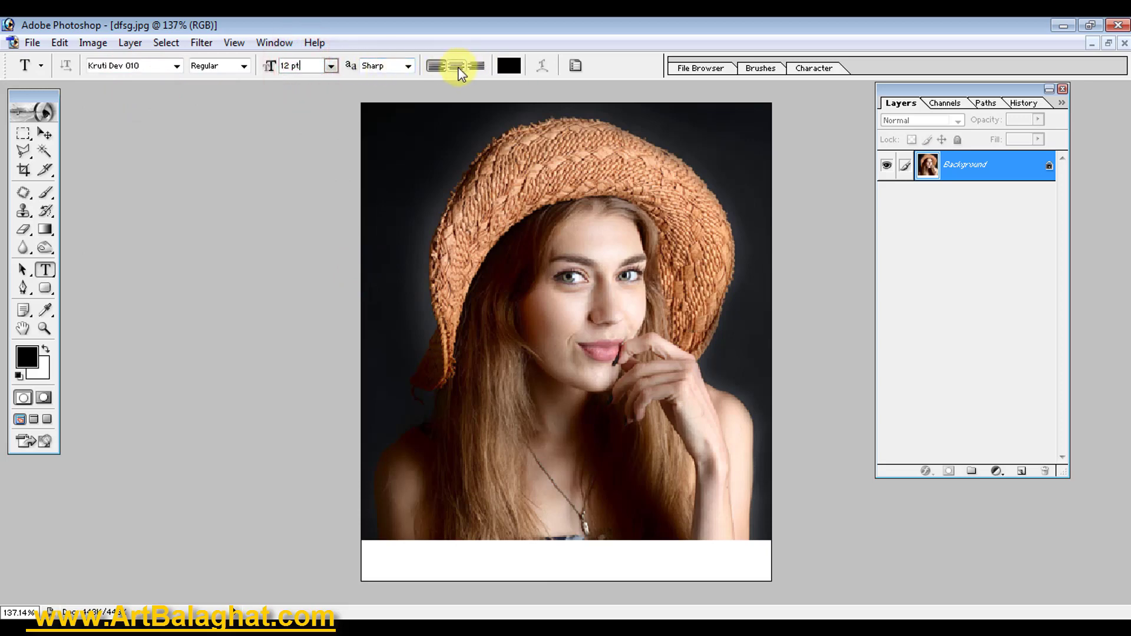
click(383, 571)
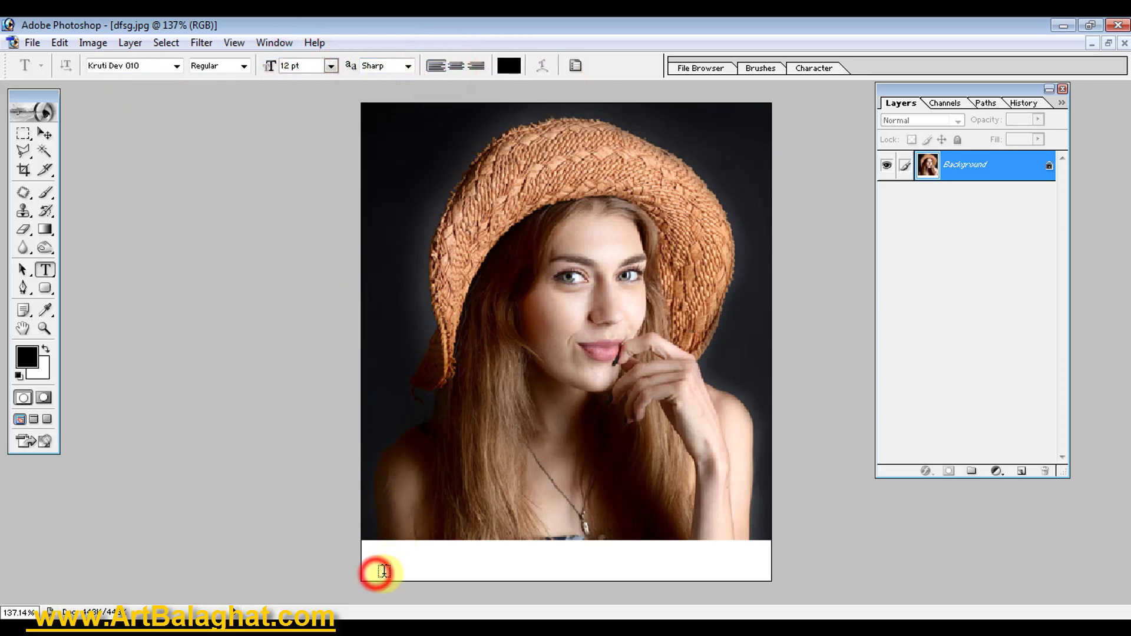
- Type the Hindi caption आर्ट बालाघाट in Kruti Dev with Faux Bold and commit it
click(567, 548)
text(रानि)
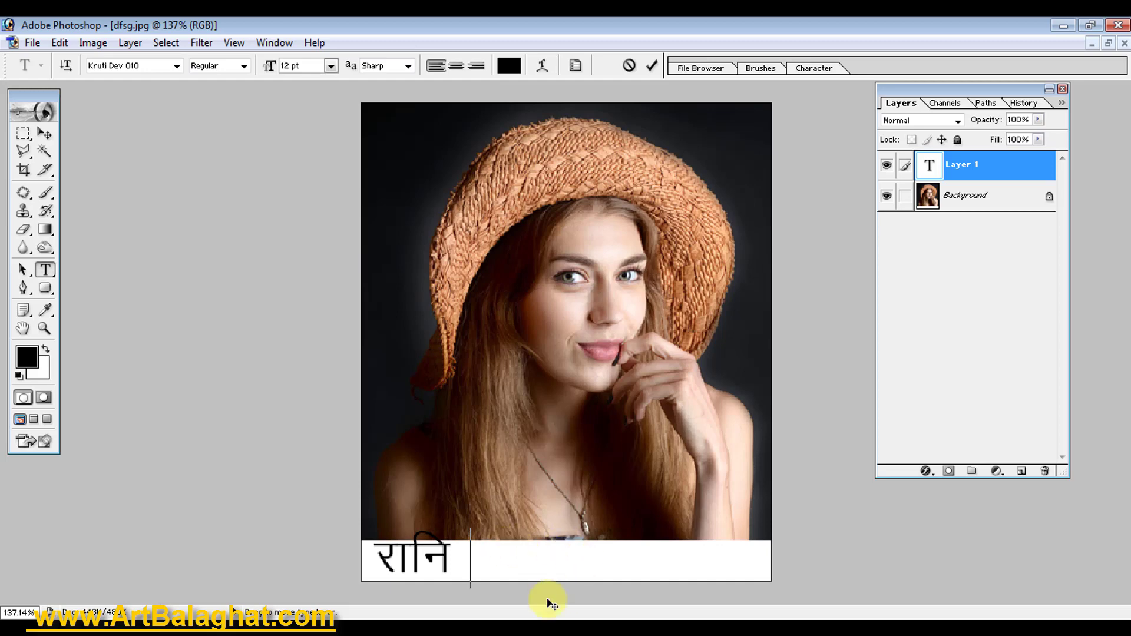
double_click(433, 551)
right_click(435, 546)
click(466, 491)
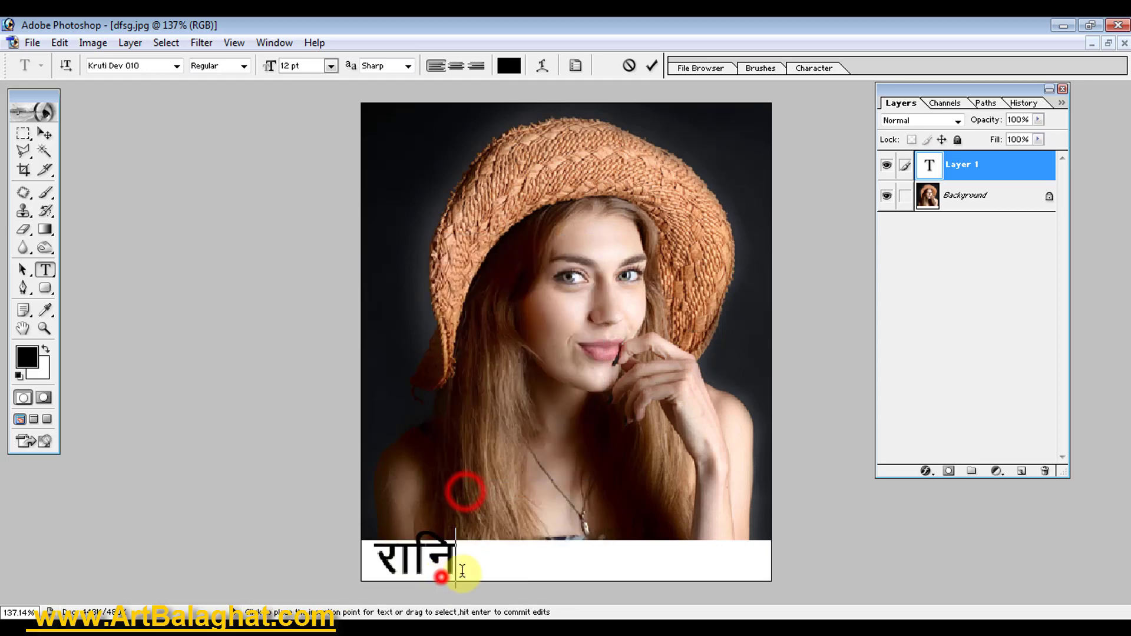
drag(467, 562, 493, 558)
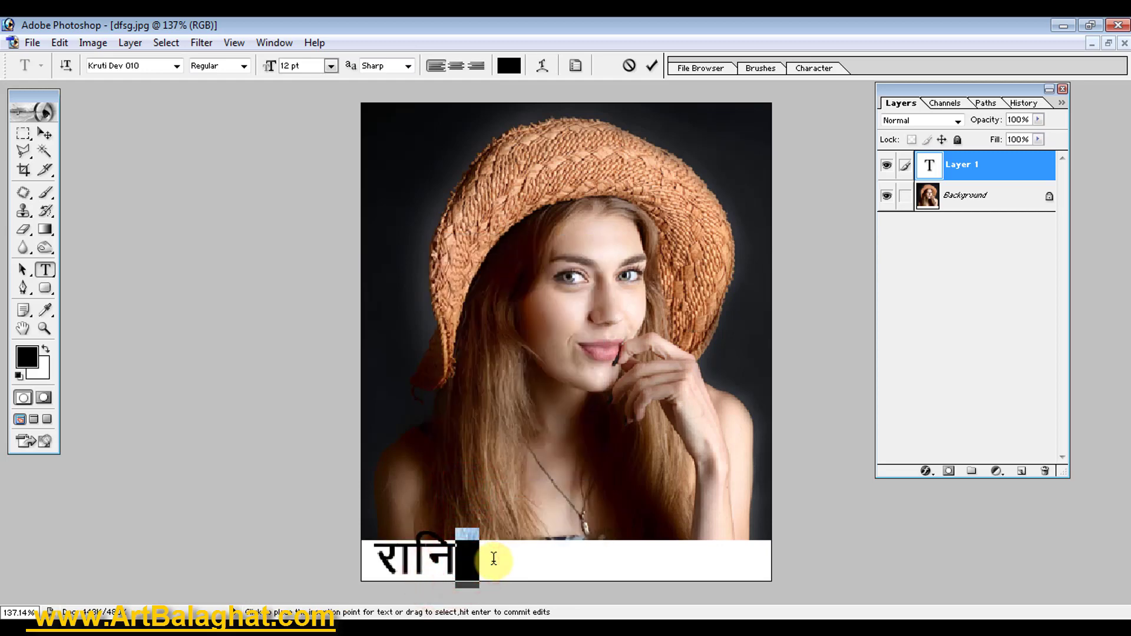
key(ctrl+a)
text(v)
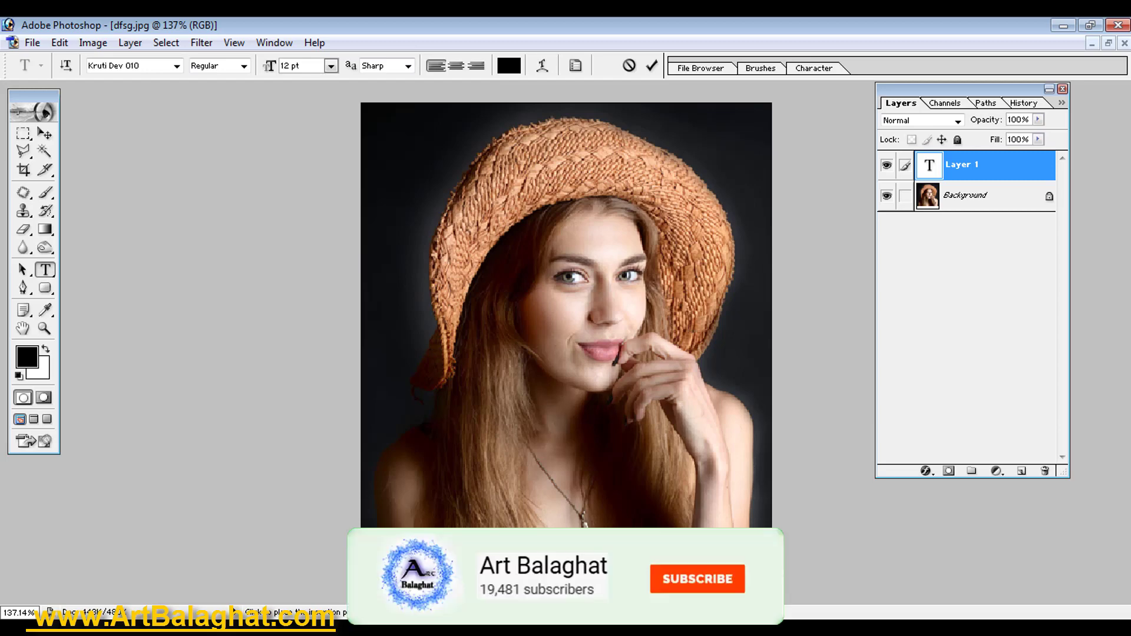
click(601, 483)
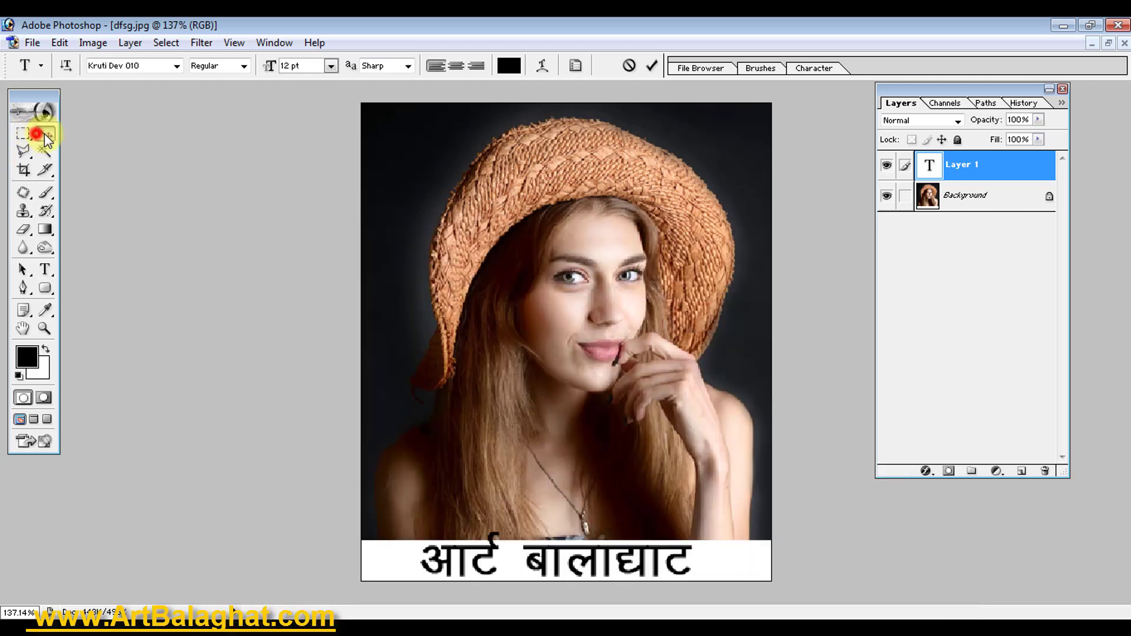
- Select the whole canvas and centre the caption horizontally on it
click(44, 133)
mouse_move(166, 43)
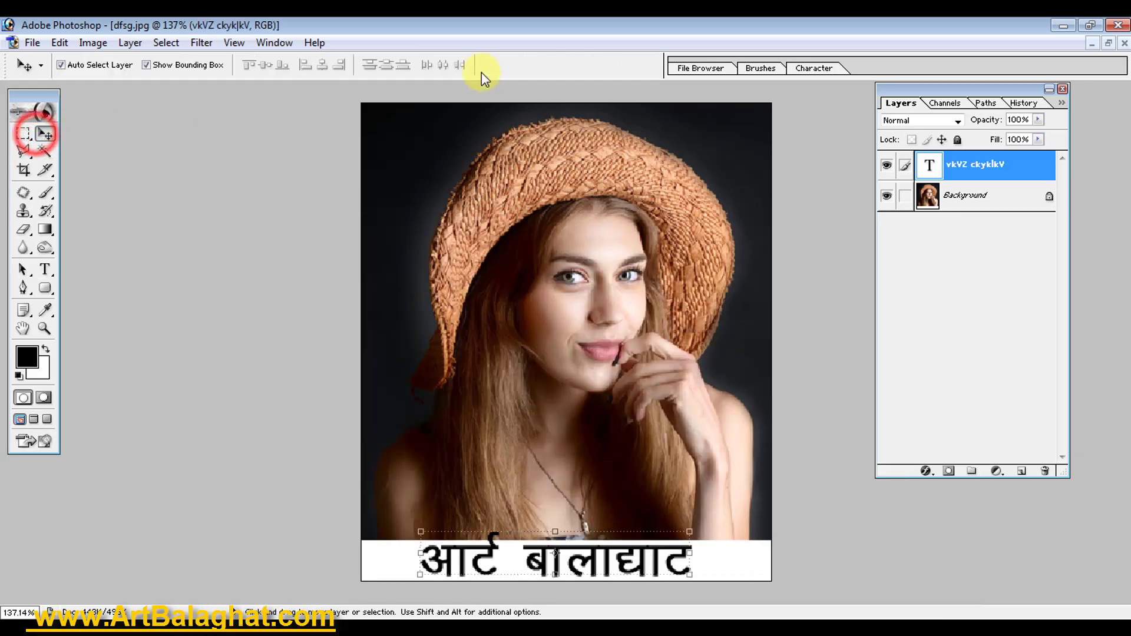
click(202, 42)
click(183, 62)
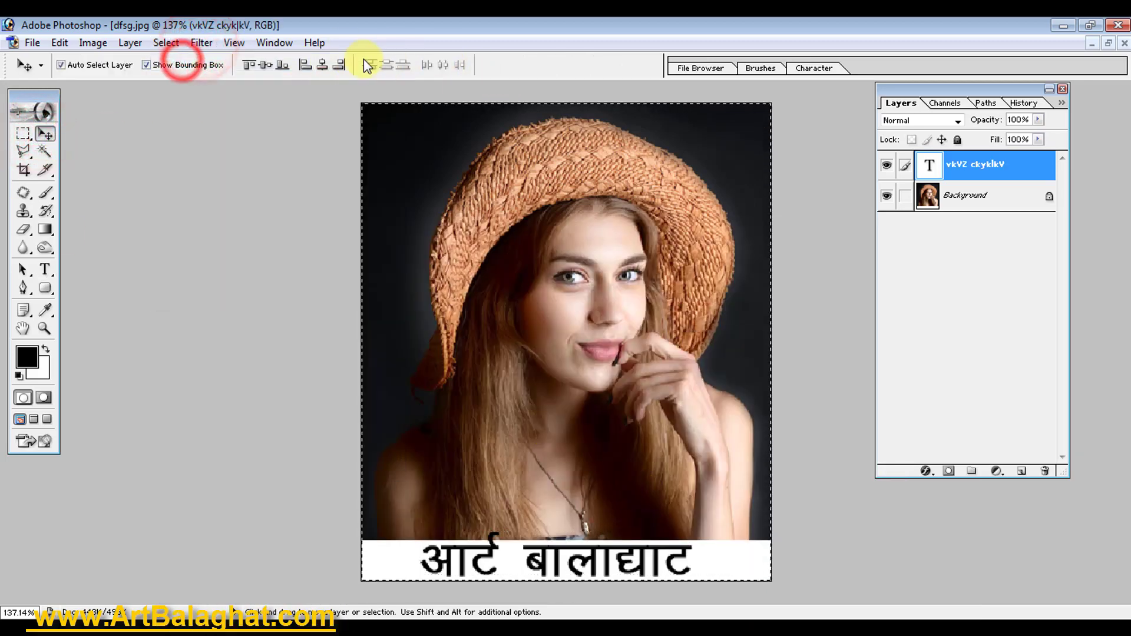
click(322, 64)
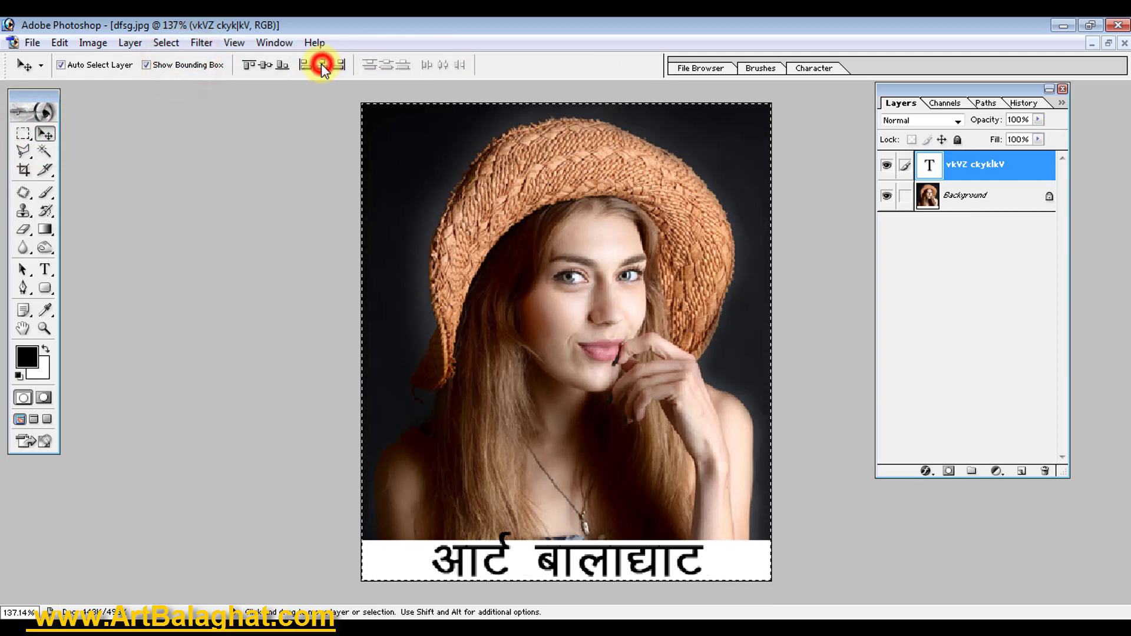
- Make the Background layer active and select, then deselect, the bottom caption strip
click(24, 134)
click(510, 236)
click(990, 200)
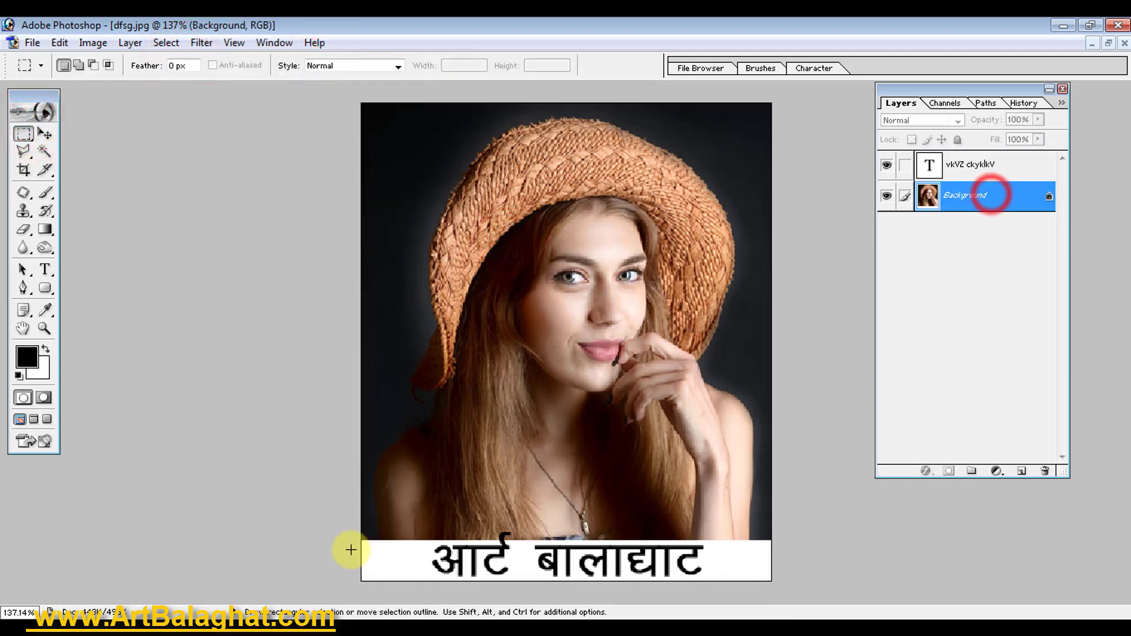
drag(348, 528, 772, 583)
click(569, 446)
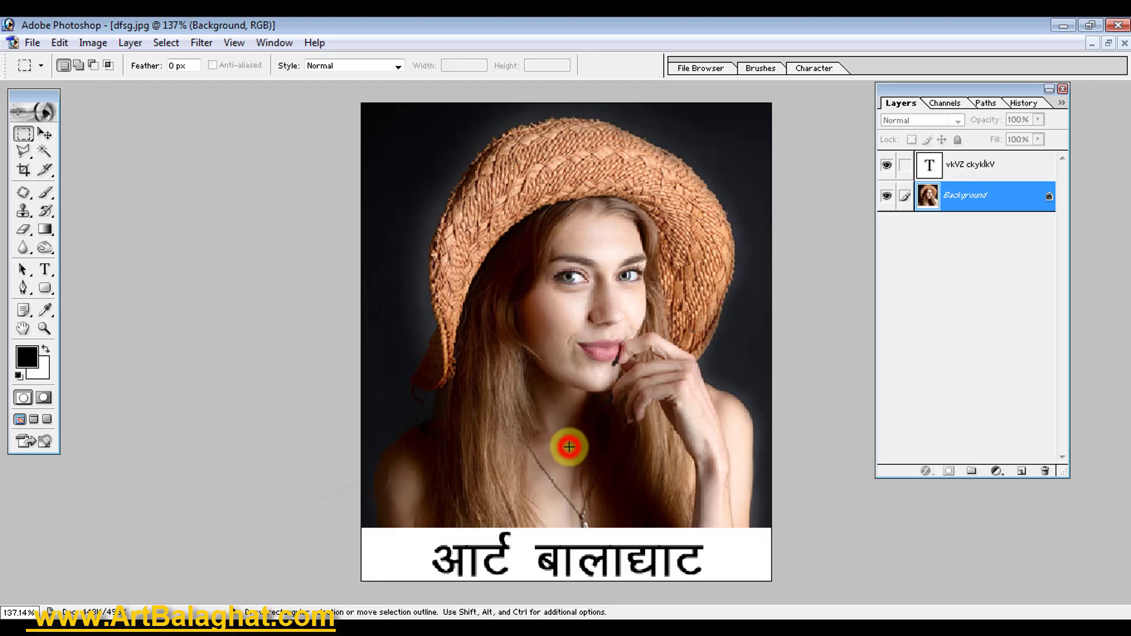
click(44, 134)
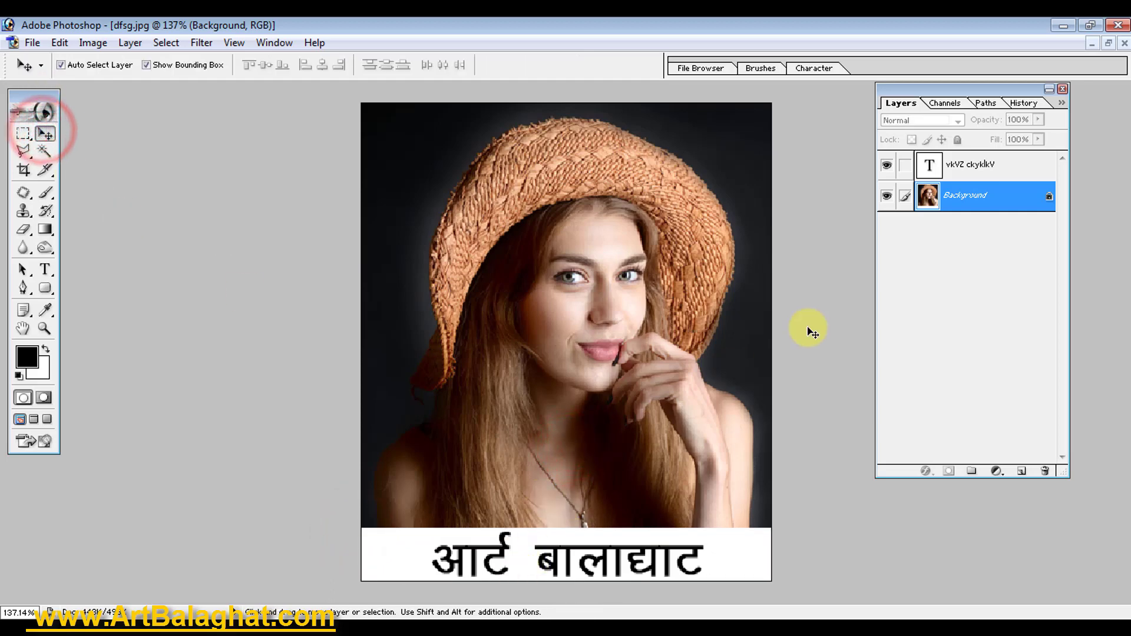
- Set the caption's font style to Bold and re-centre it horizontally on the canvas
click(969, 165)
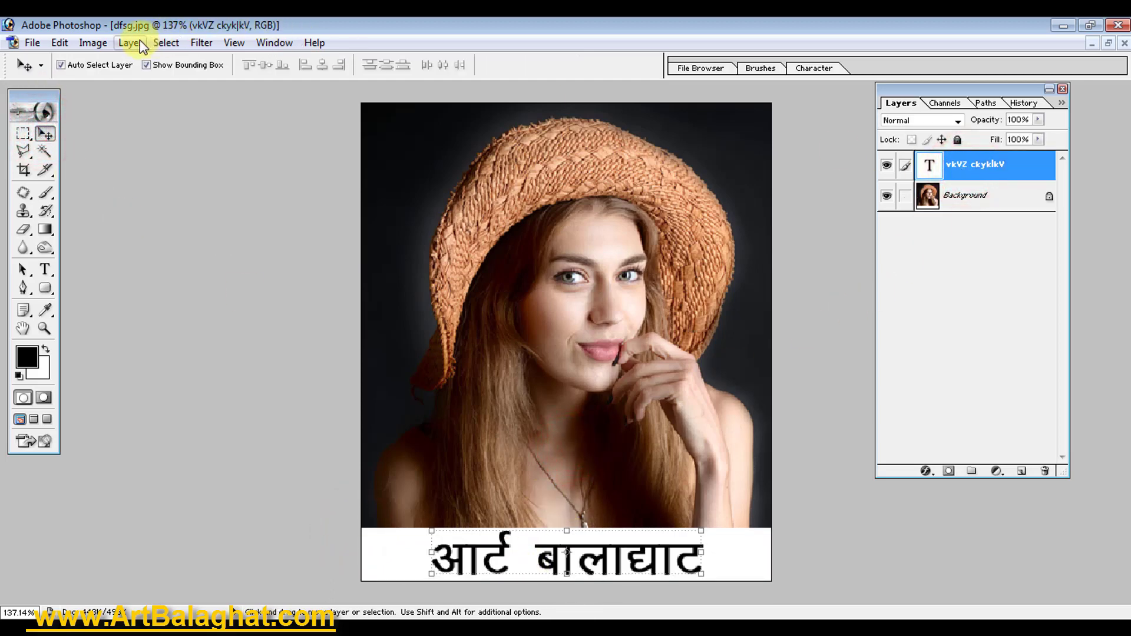
click(44, 272)
click(244, 65)
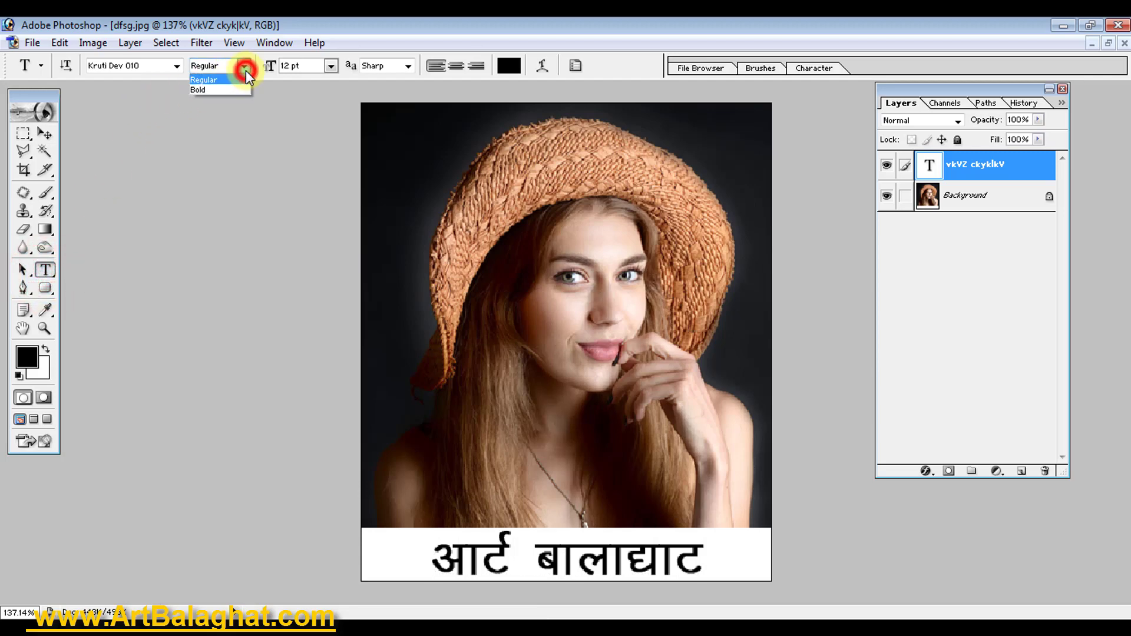
click(217, 90)
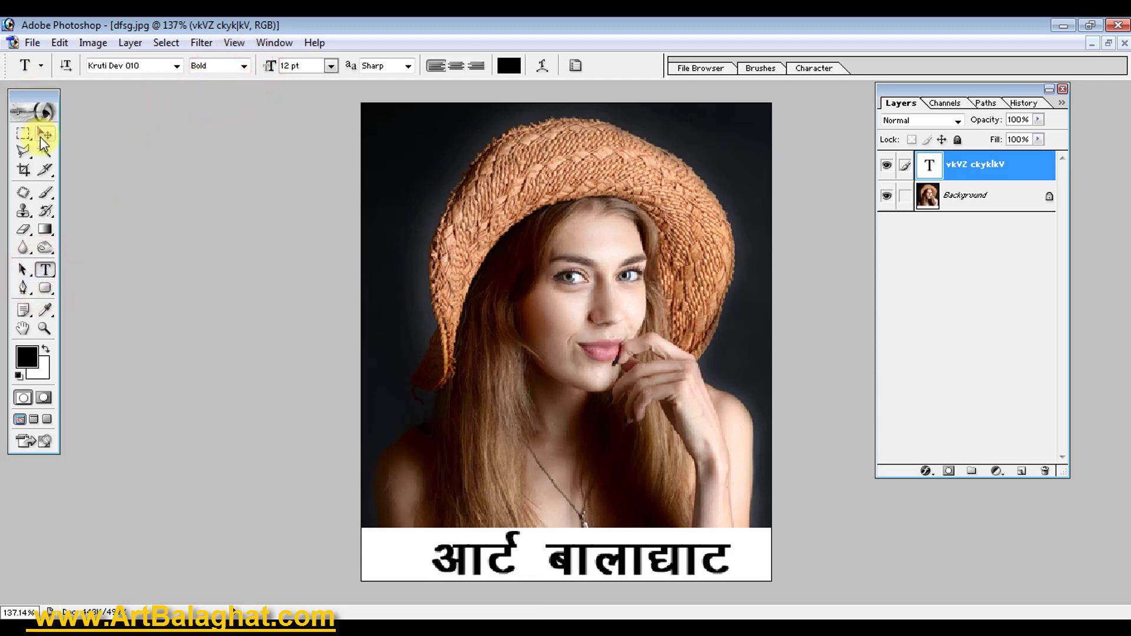
key(ctrl+a)
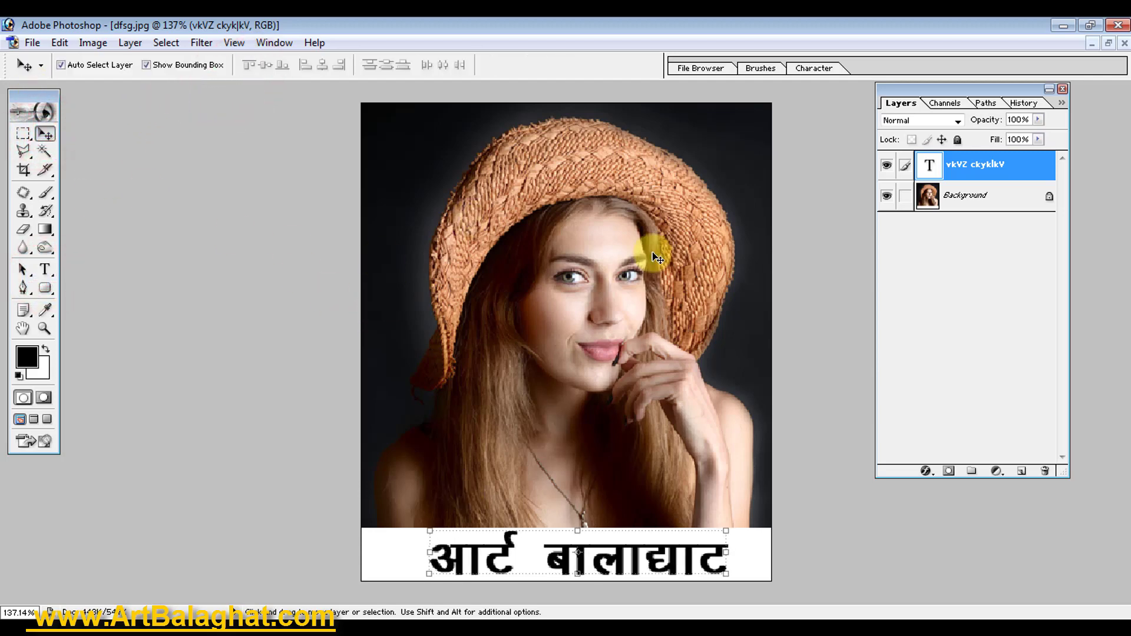
click(322, 65)
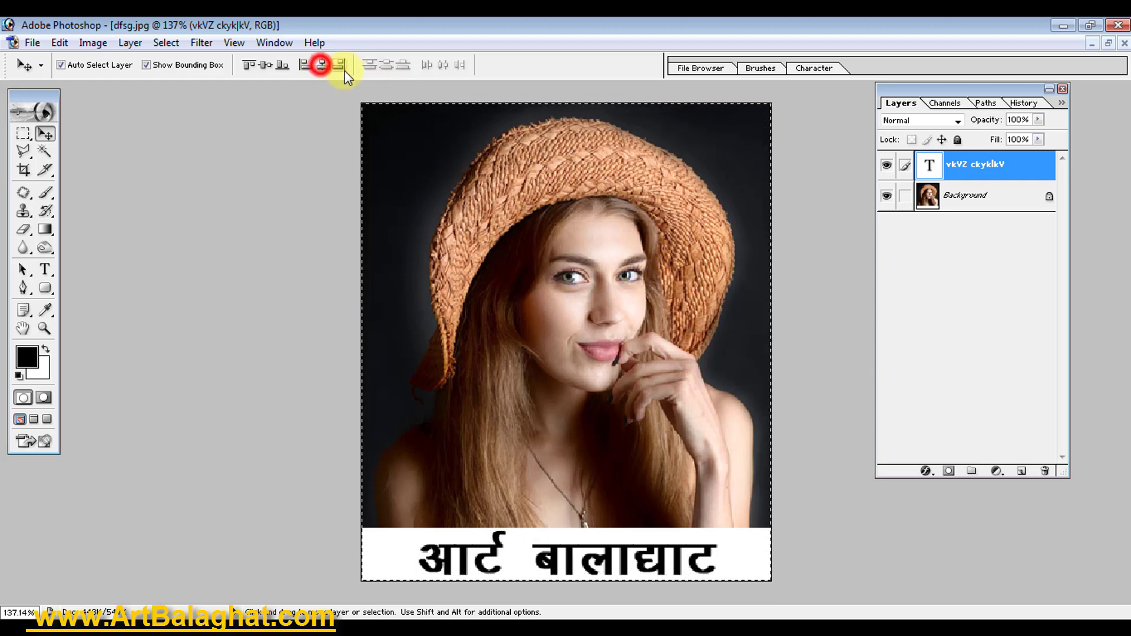
- Reactivate the Background layer, clear the selection, and unlink the caption layer from the photo
click(510, 189)
click(24, 133)
click(185, 155)
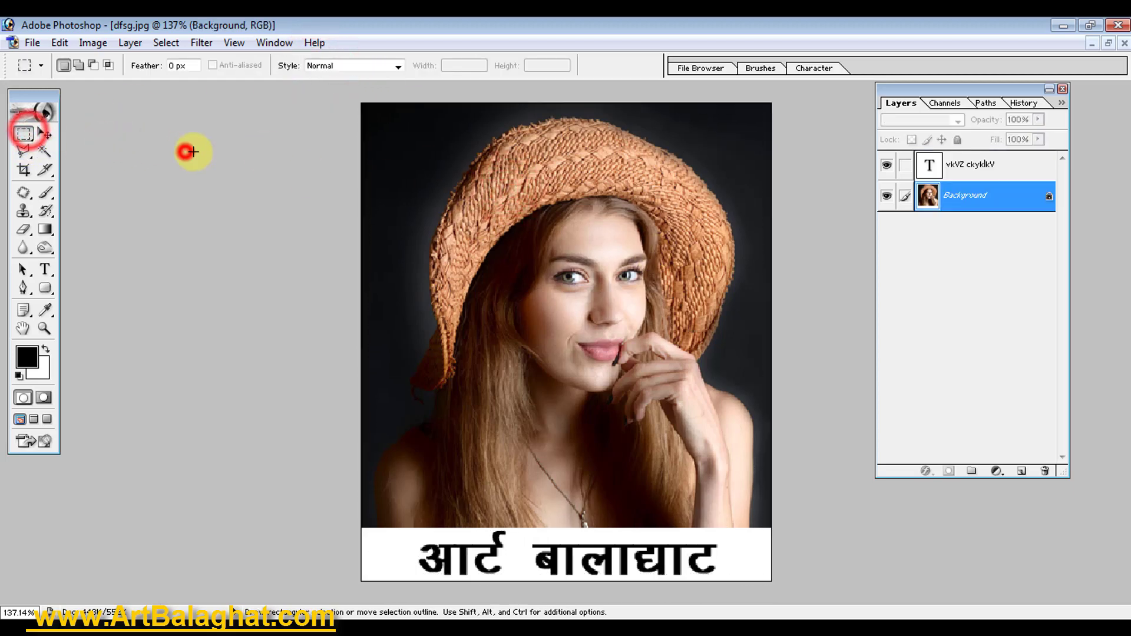
click(19, 113)
click(660, 404)
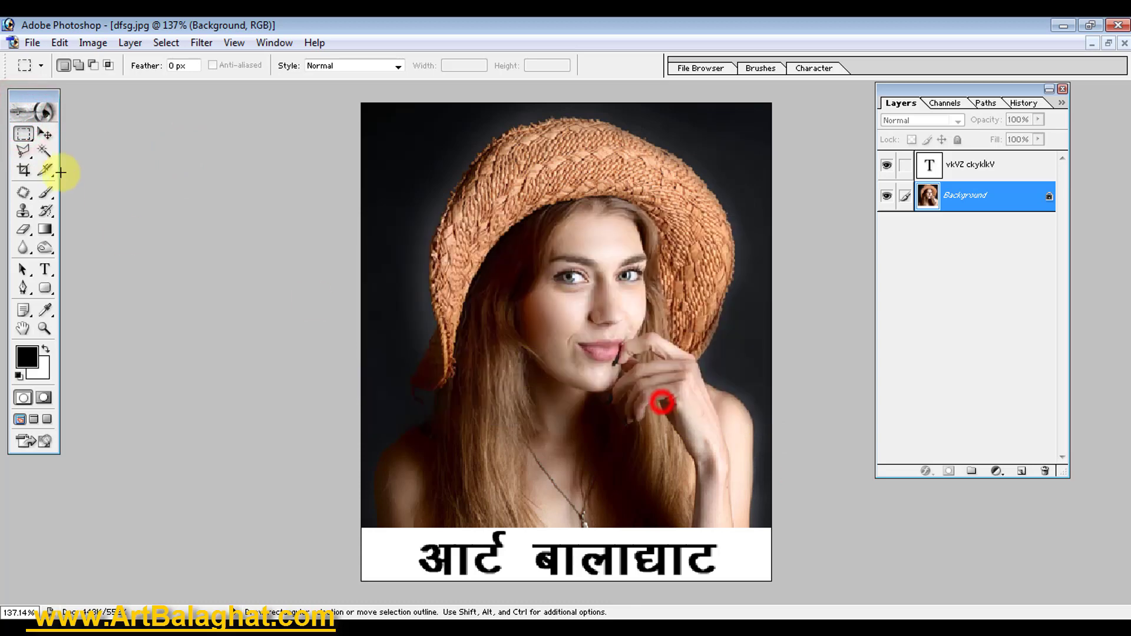
click(47, 132)
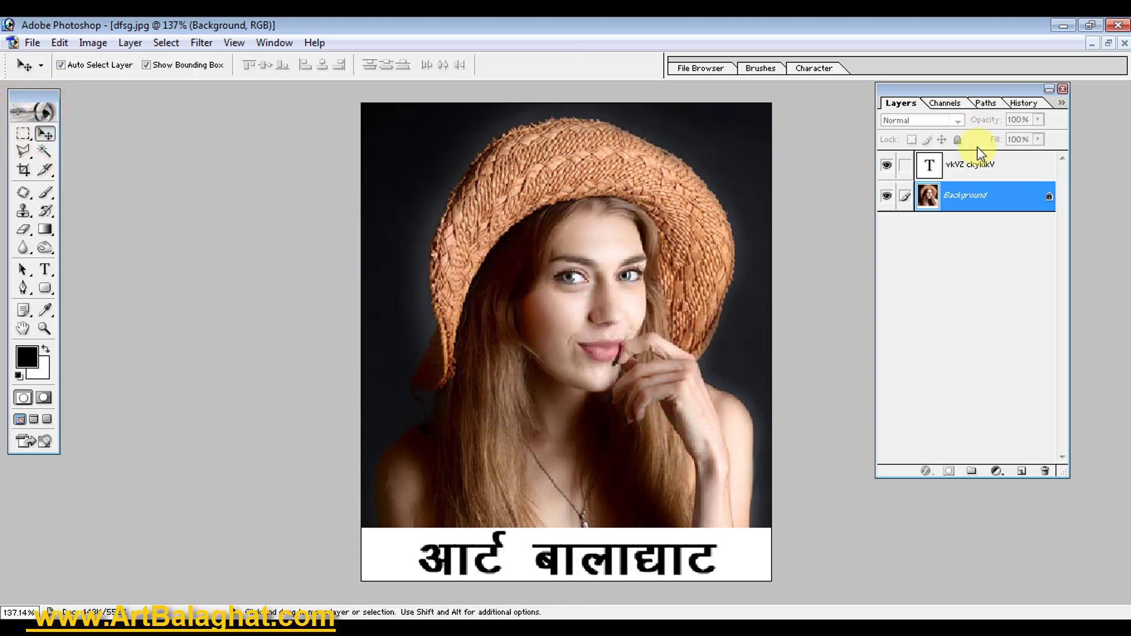
click(905, 166)
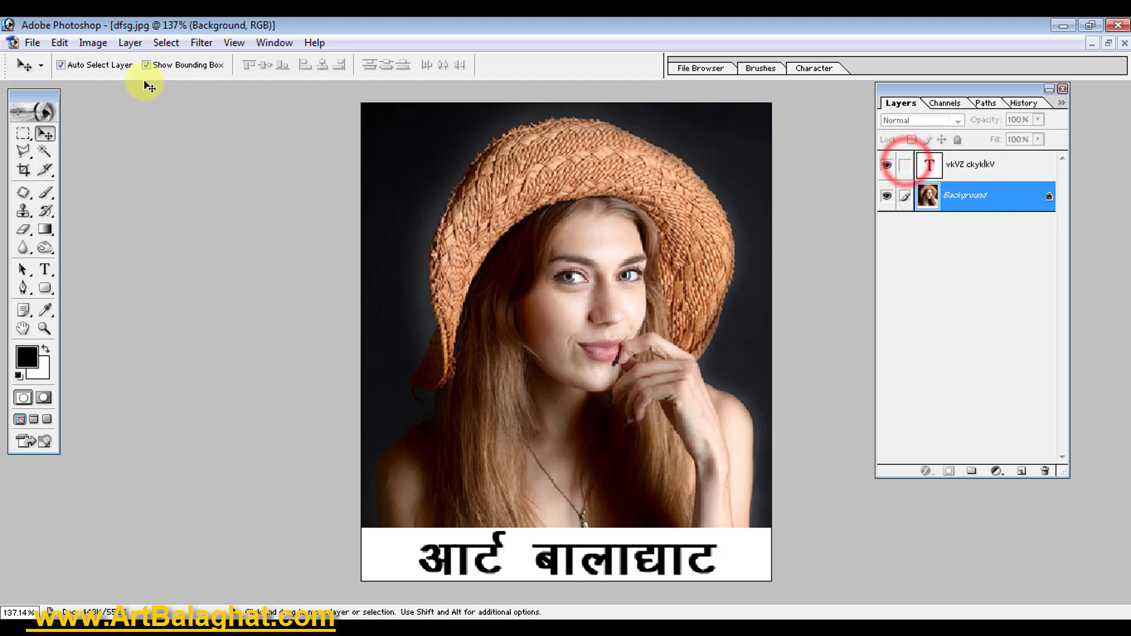
click(31, 43)
- Create a blank white page from the 4 x 6 preset
click(39, 63)
click(479, 261)
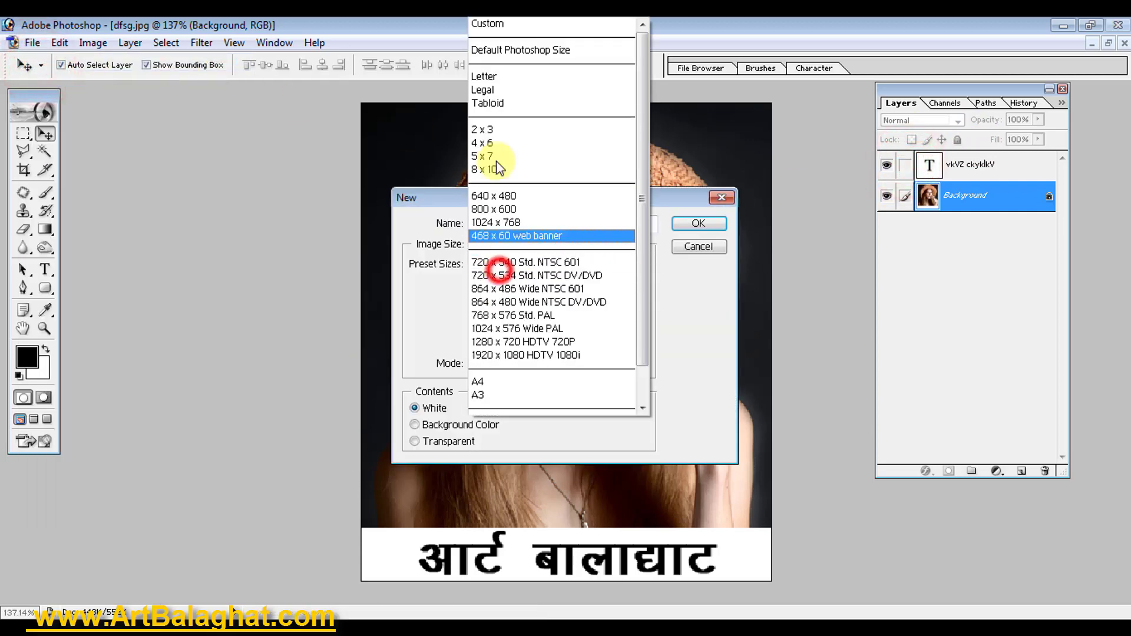
click(490, 141)
click(698, 223)
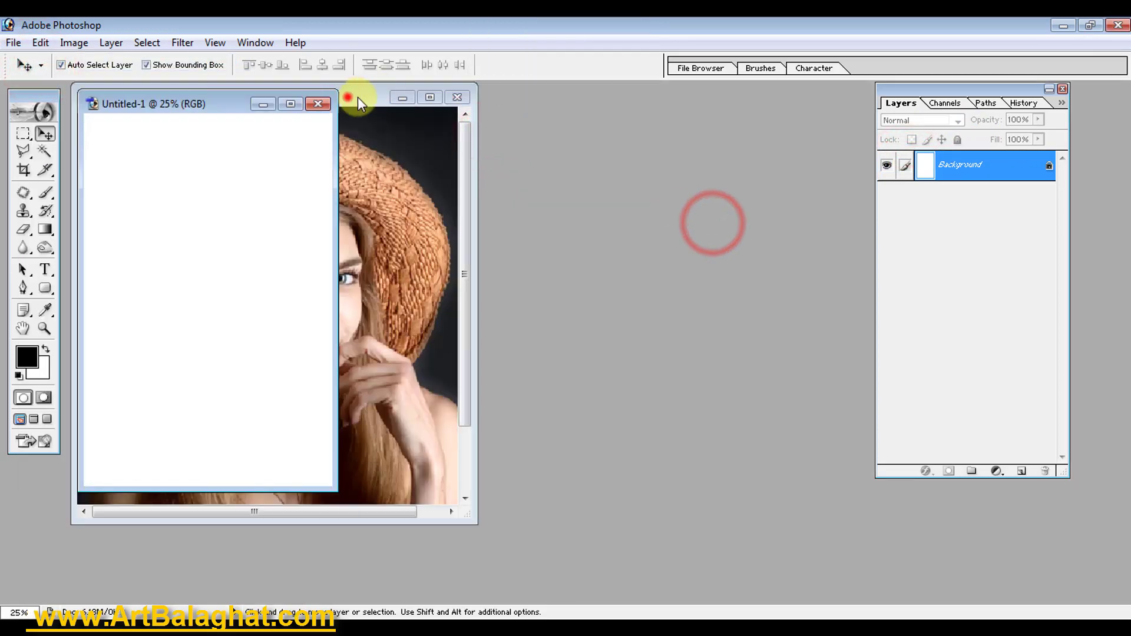
- Drag the photo layer onto the new page, then delete that unwanted copy
drag(359, 97, 828, 155)
mouse_move(744, 289)
mouse_down()
mouse_move(171, 256)
mouse_move(203, 204)
mouse_up()
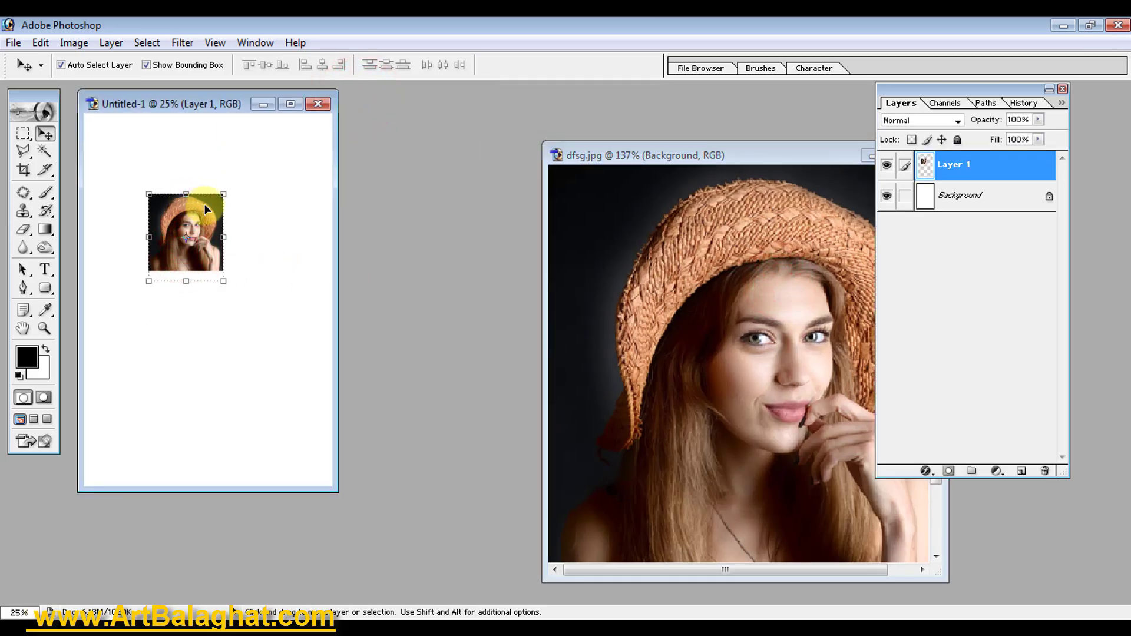
right_click(204, 204)
click(253, 217)
mouse_move(986, 164)
mouse_down()
mouse_move(1045, 366)
mouse_move(1044, 470)
mouse_up()
- Fit the portrait on screen, link the caption to the photo, and check the caption's visibility
click(759, 246)
right_click(762, 256)
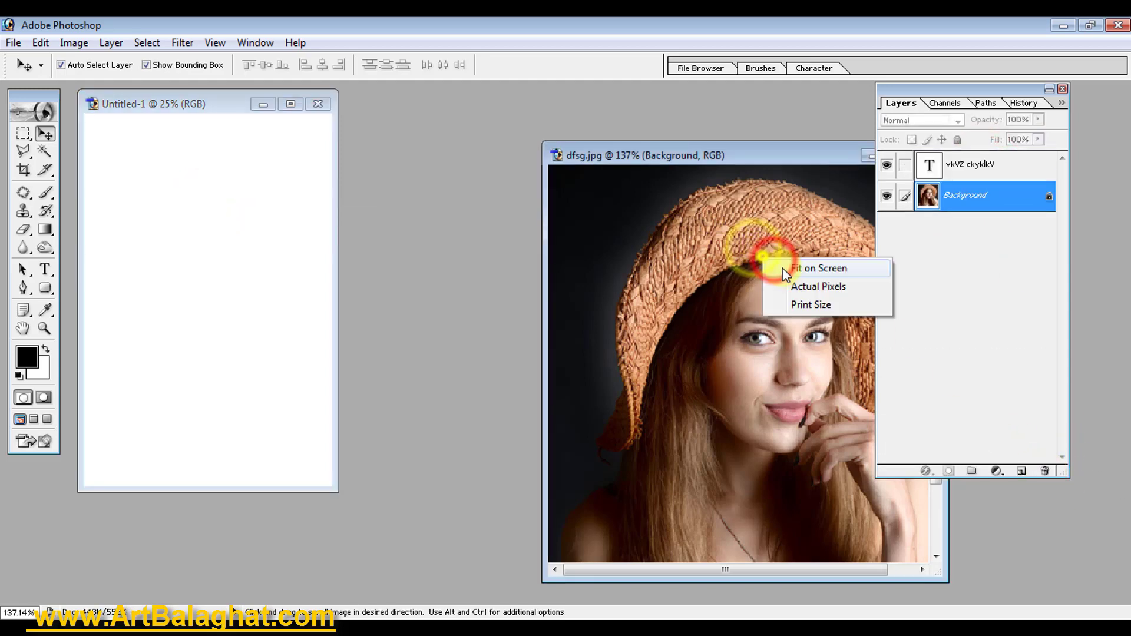
click(783, 268)
click(904, 165)
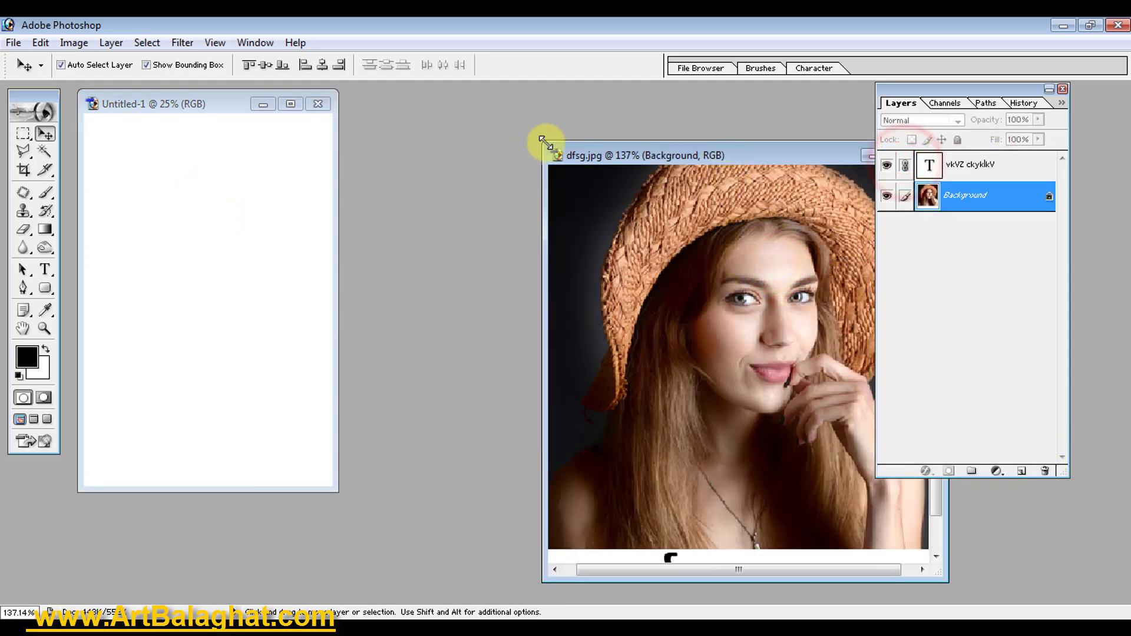
key(ctrl+alt+0)
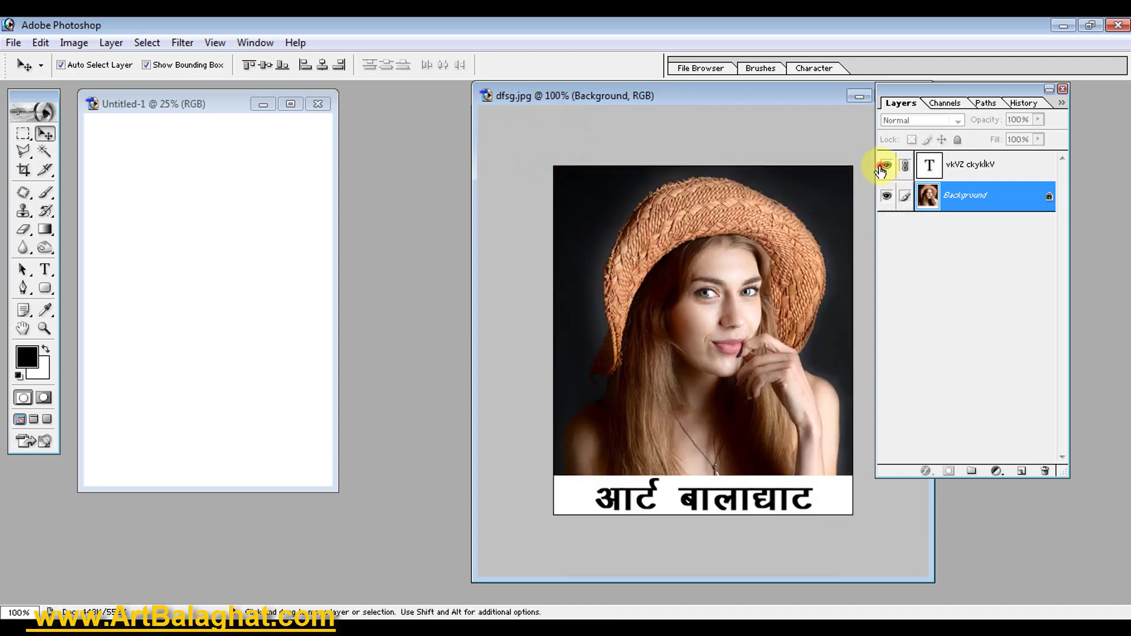
click(885, 166)
click(885, 166)
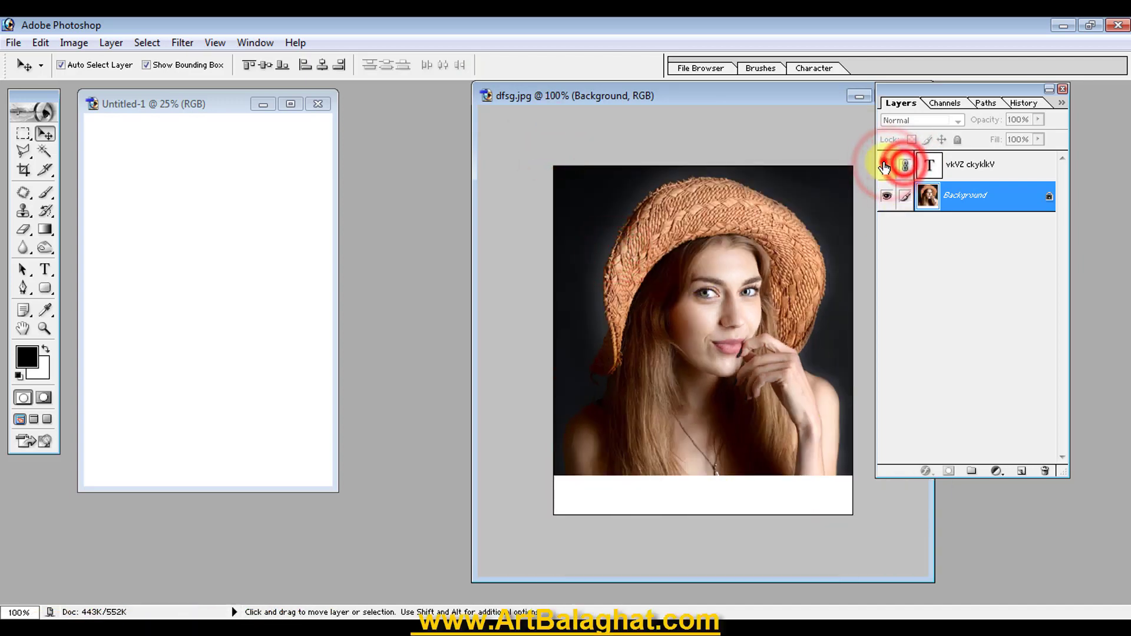
click(884, 166)
- Flatten the captioned portrait and drag it onto the new page as Layer 1
click(969, 164)
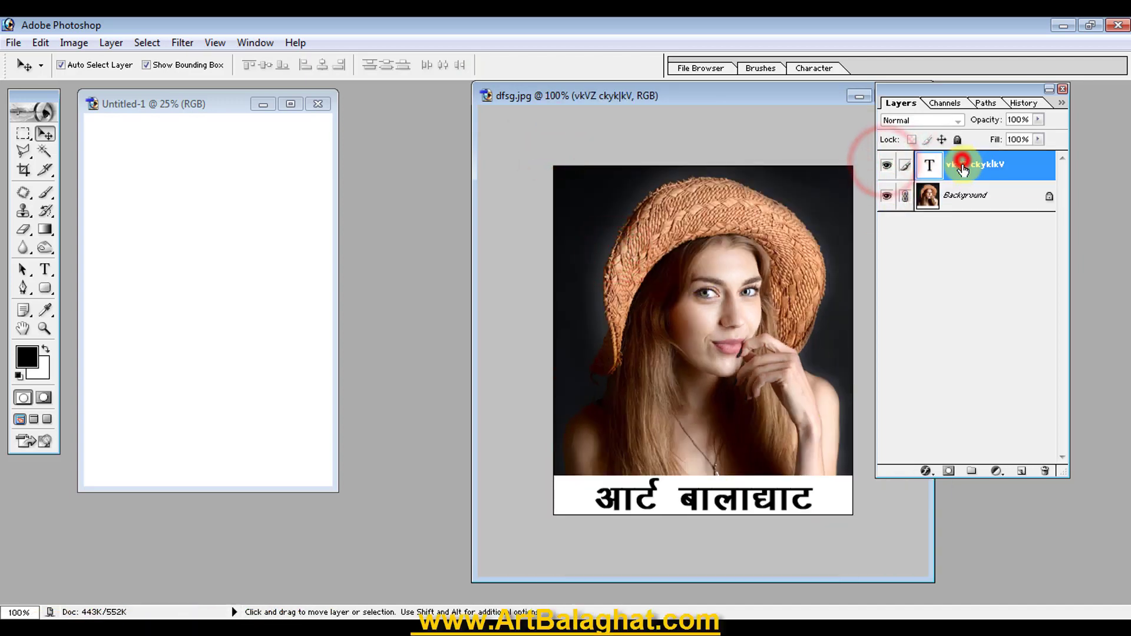
click(112, 43)
click(182, 561)
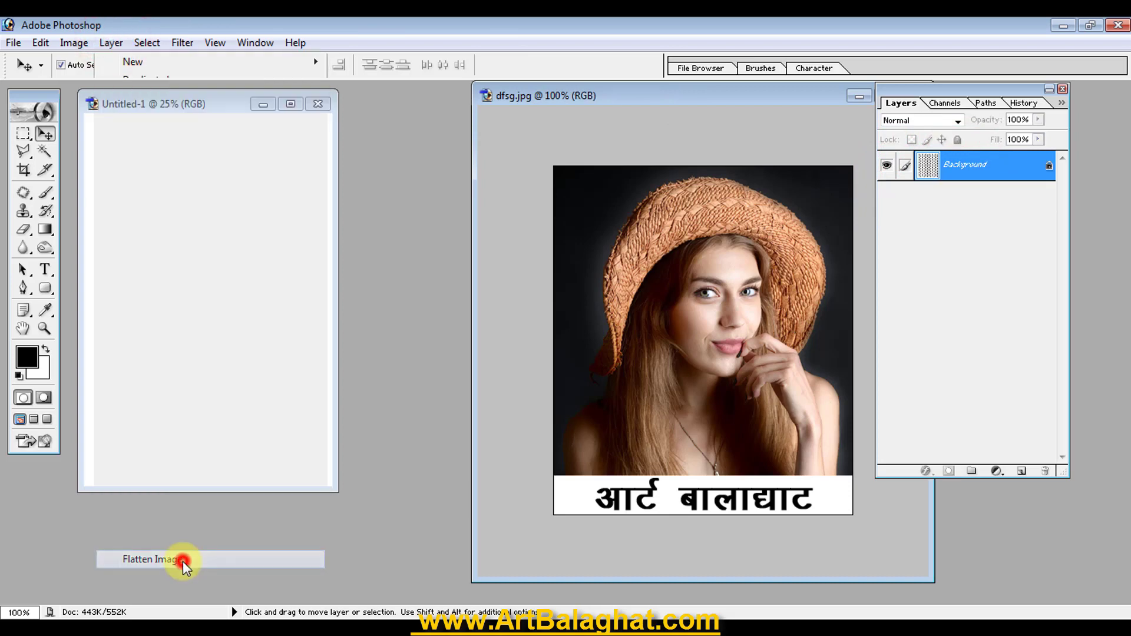
mouse_move(729, 307)
mouse_down()
mouse_move(183, 226)
mouse_move(108, 121)
mouse_up()
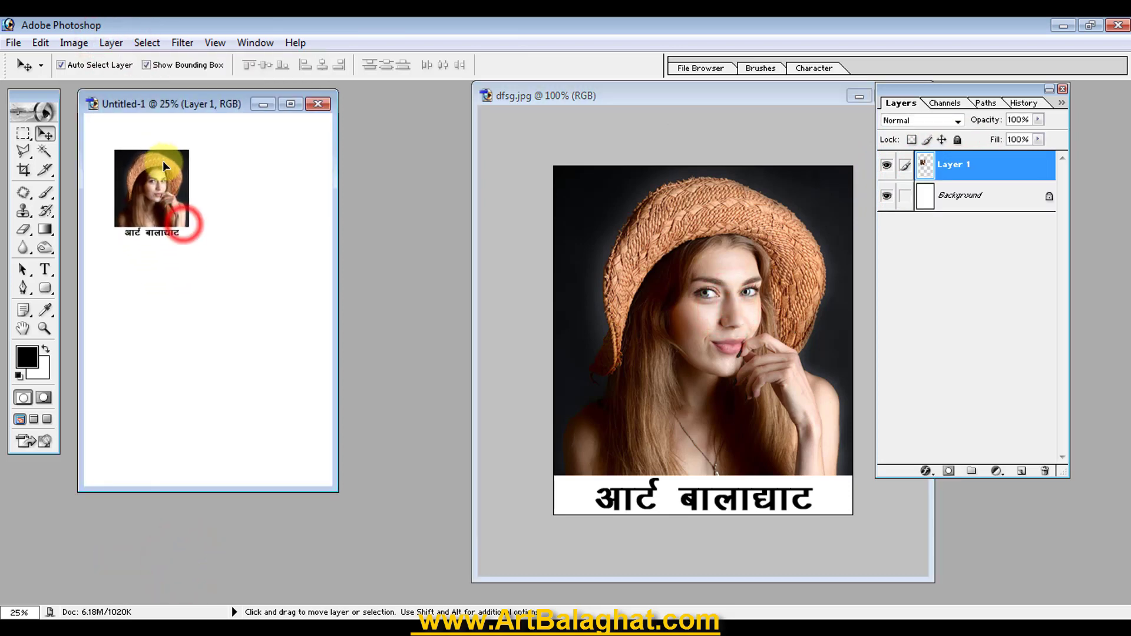
- Outline the portrait with a 4 px stroke
click(40, 42)
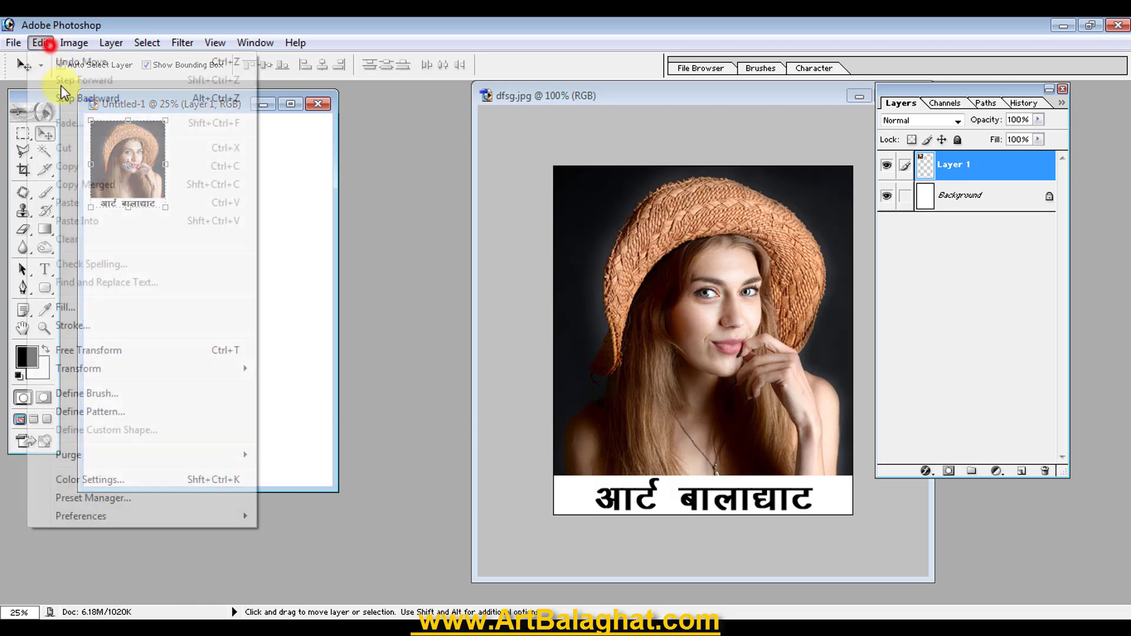
click(94, 324)
text(4)
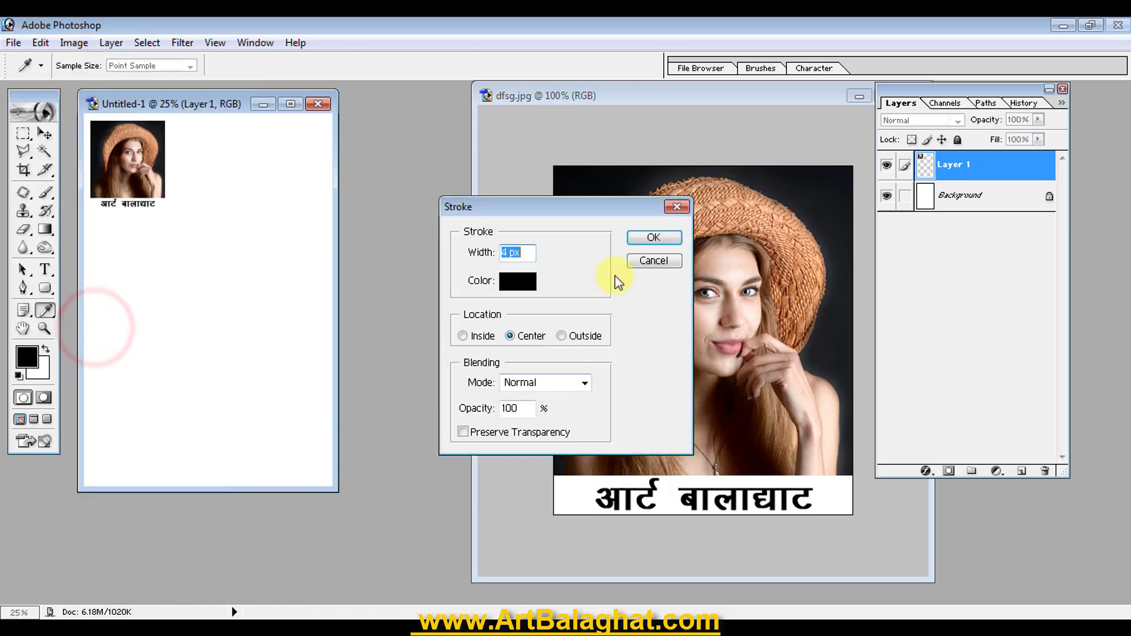
click(638, 240)
- Duplicate the portrait into a row of three, then link and merge them into one layer
key(v)
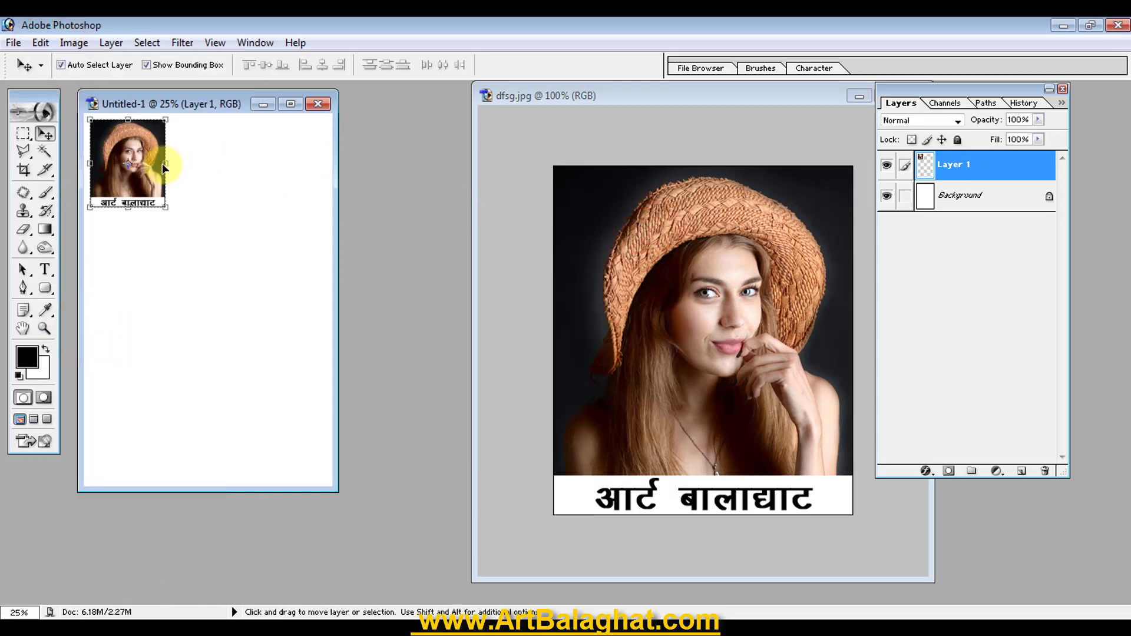
drag(147, 156, 290, 156)
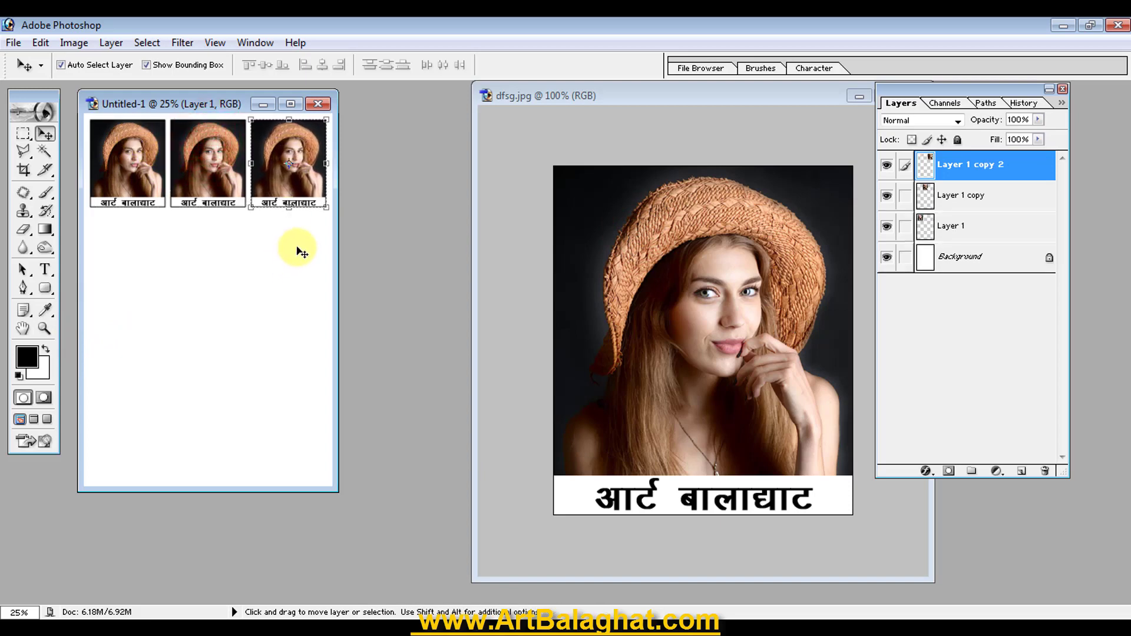
shift+click(101, 152)
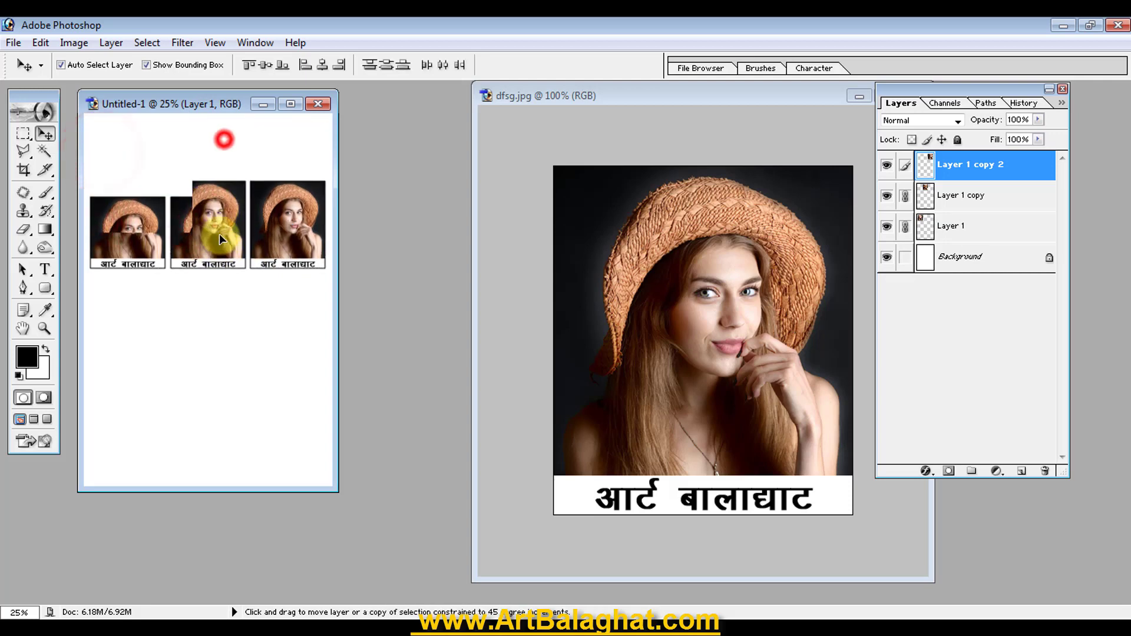
drag(224, 135, 226, 156)
key(ctrl+z)
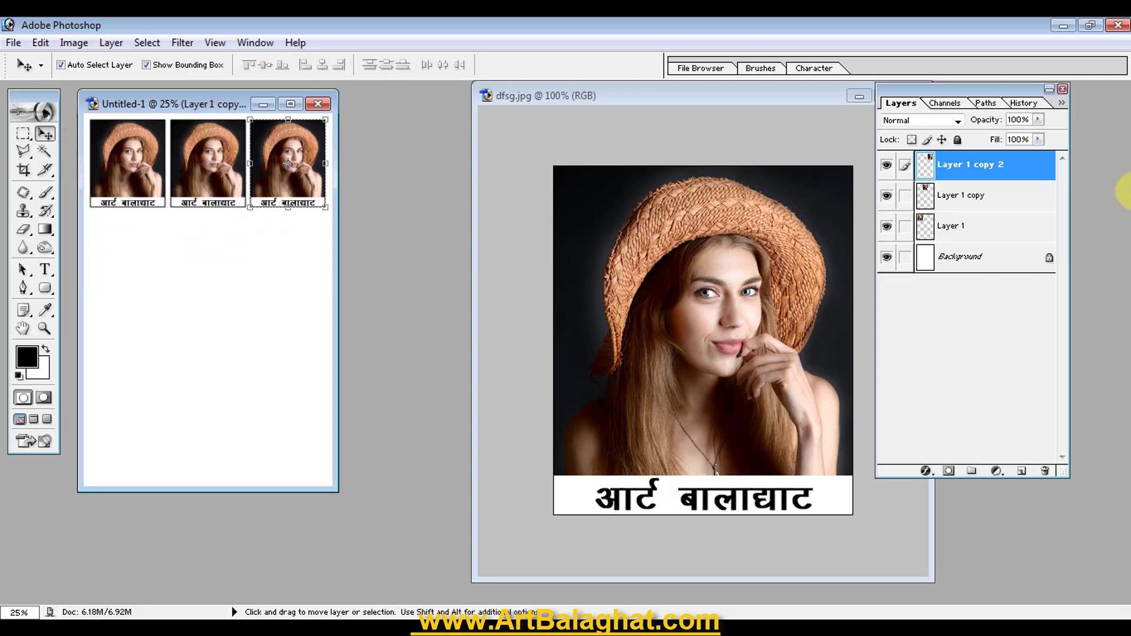
click(905, 196)
click(905, 226)
key(ctrl+e)
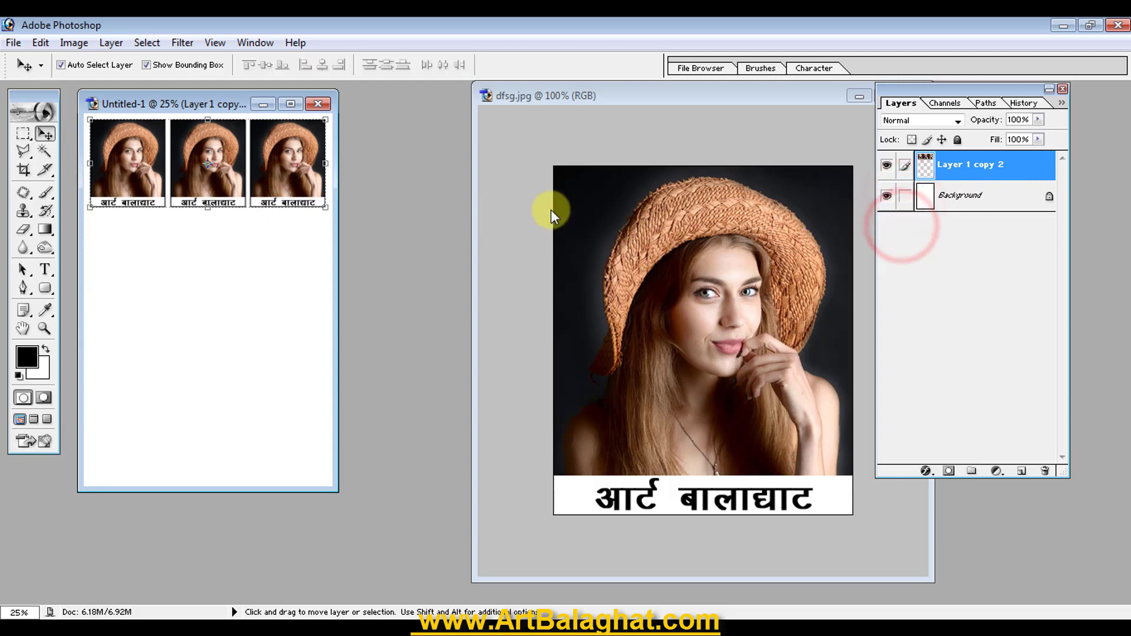
- Copy the row down to make four rows, link them and flatten the page
mouse_move(279, 130)
mouse_down()
mouse_move(272, 311)
mouse_move(252, 405)
mouse_move(266, 354)
mouse_up()
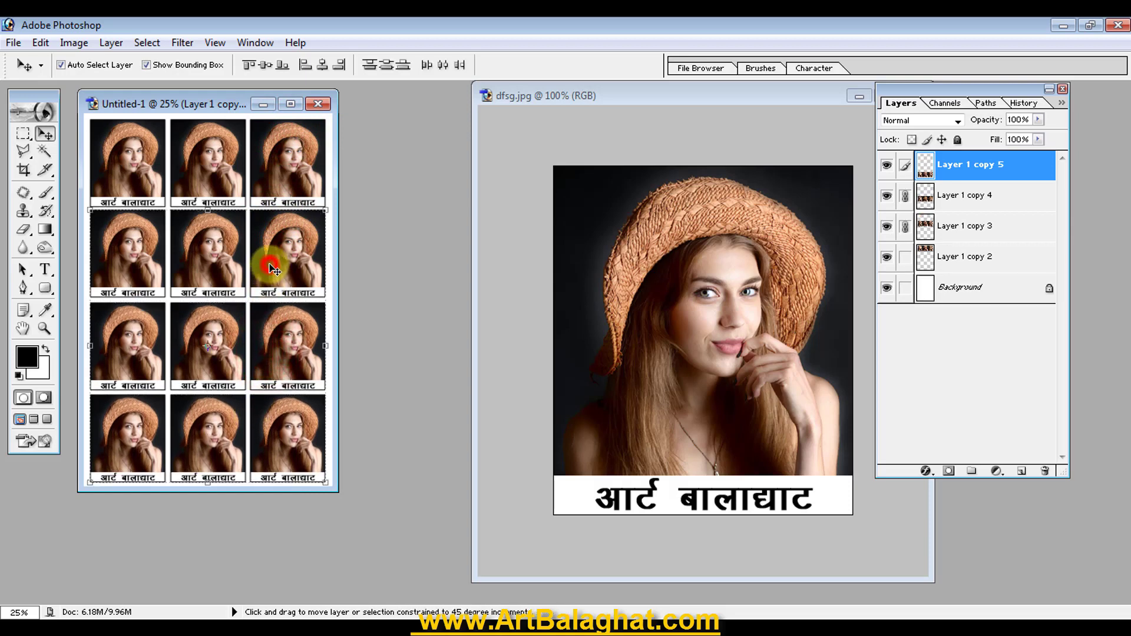
click(266, 259)
click(266, 172)
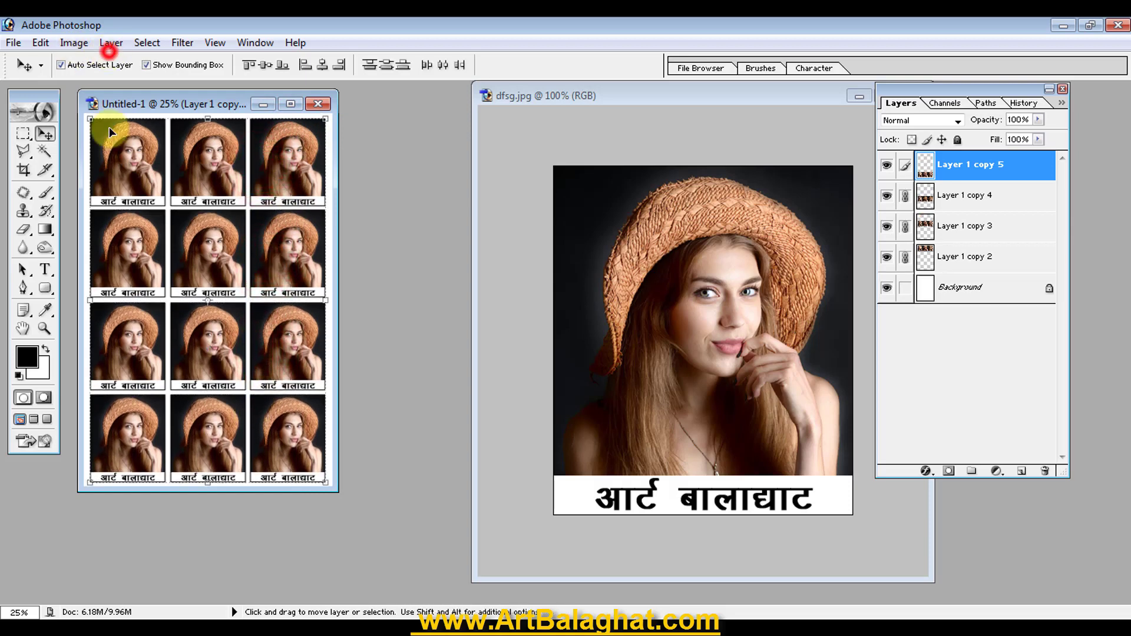
click(111, 42)
click(173, 560)
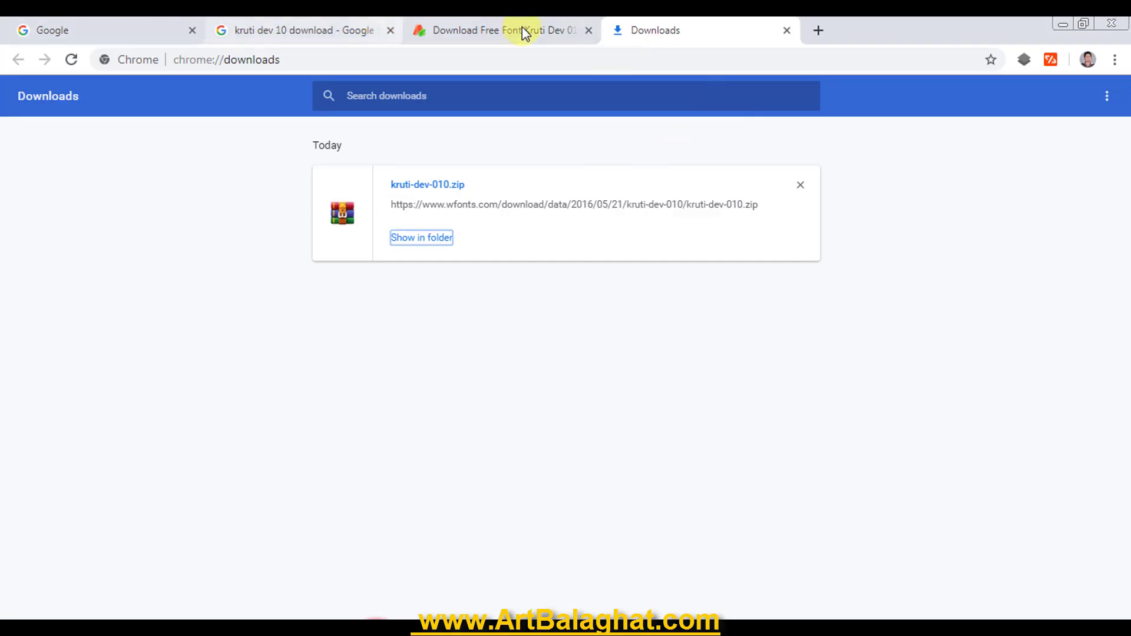
- Switch Chrome to the kruti dev 10 download results tab
click(522, 30)
click(300, 30)
click(134, 30)
click(294, 30)
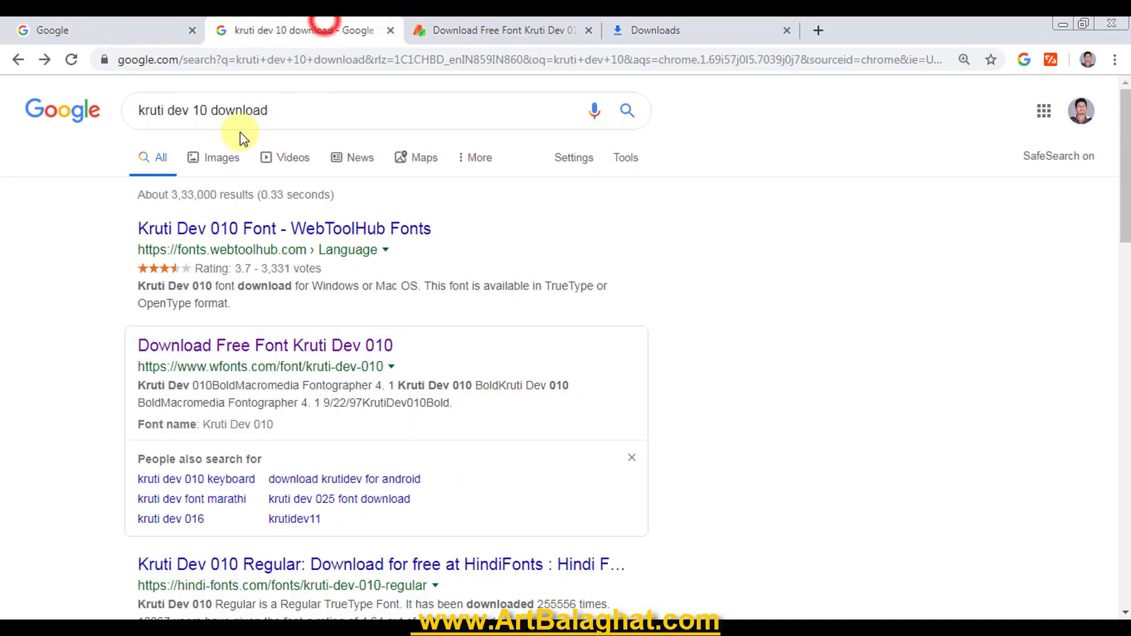
click(301, 110)
click(52, 364)
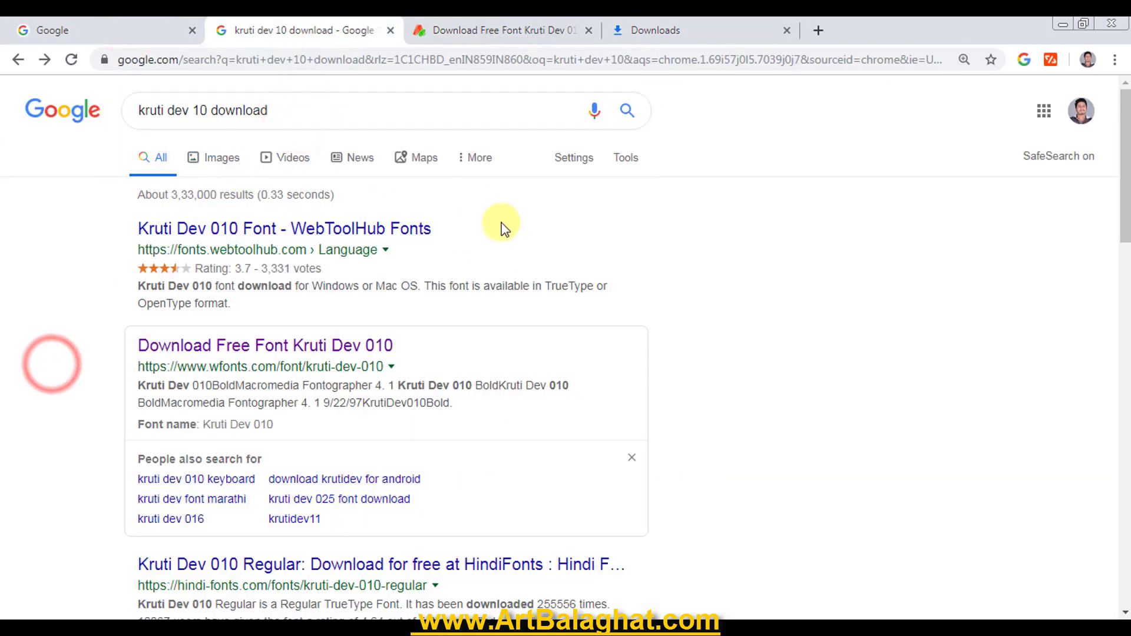
- Scroll through the results, return to the Google home tab, and minimize Chrome
scroll(498, 255, down, 2)
scroll(497, 259, down, 8)
scroll(497, 260, down, 8)
scroll(531, 294, up, 7)
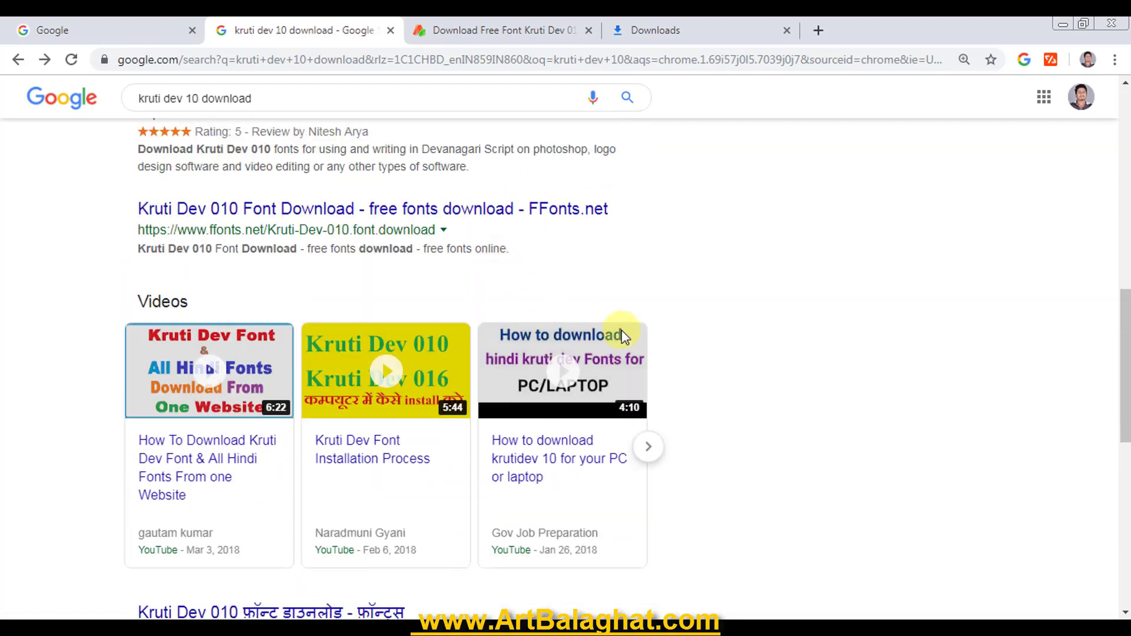
scroll(412, 289, up, 10)
click(65, 30)
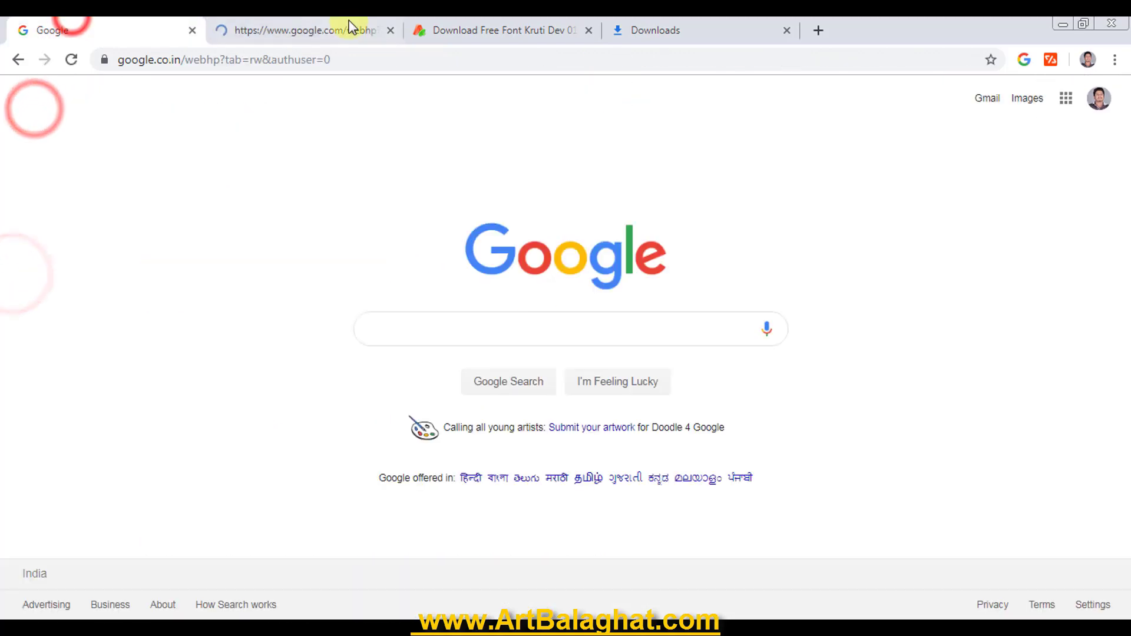
click(1061, 27)
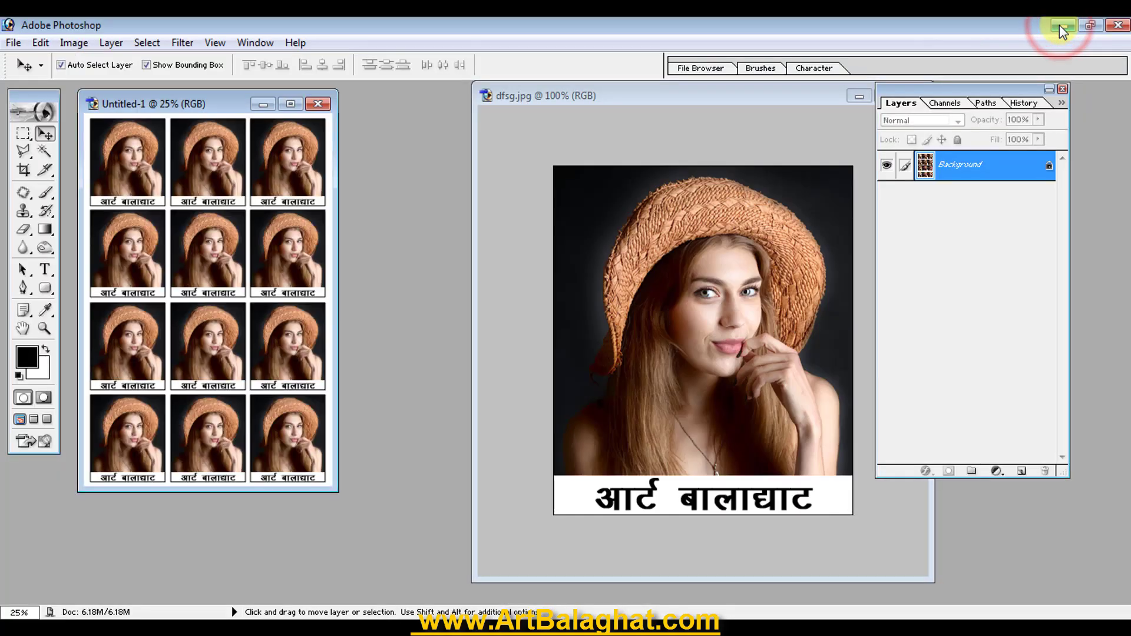